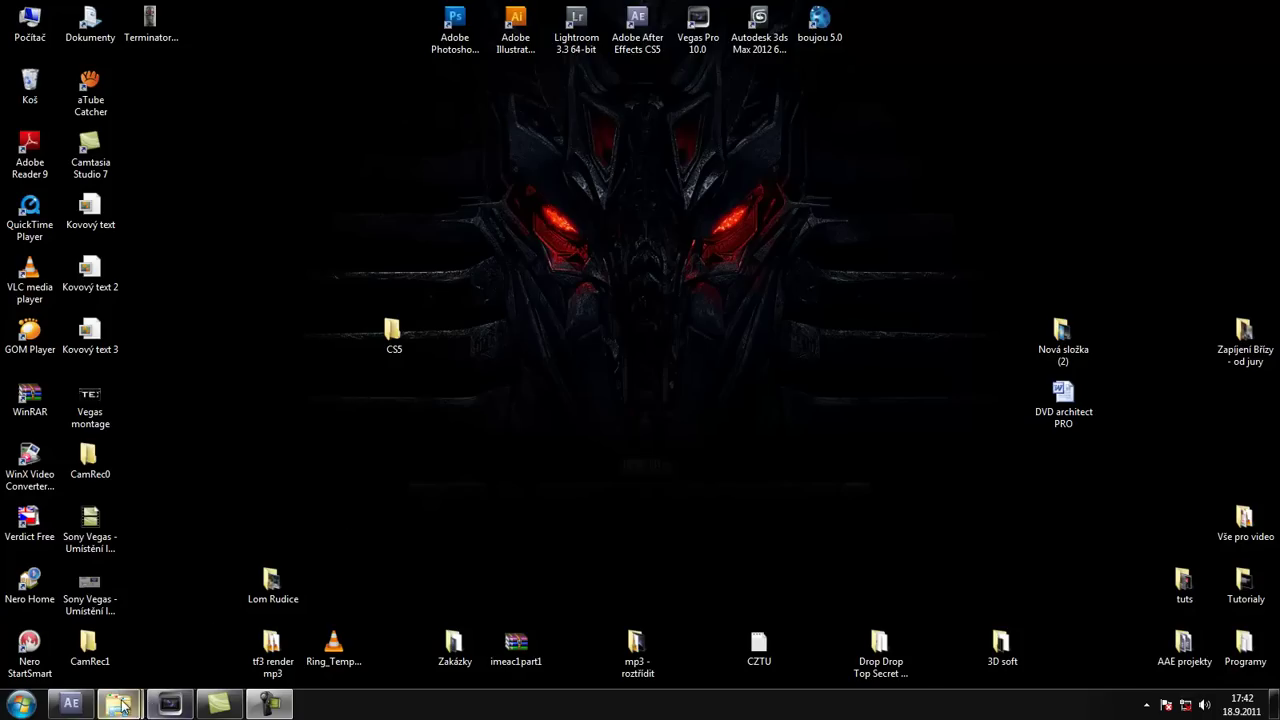
Open Twitch Plugin > 64 Bit in Explorer and select the twitch plugin file
mouse_move(118, 704)
click(118, 620)
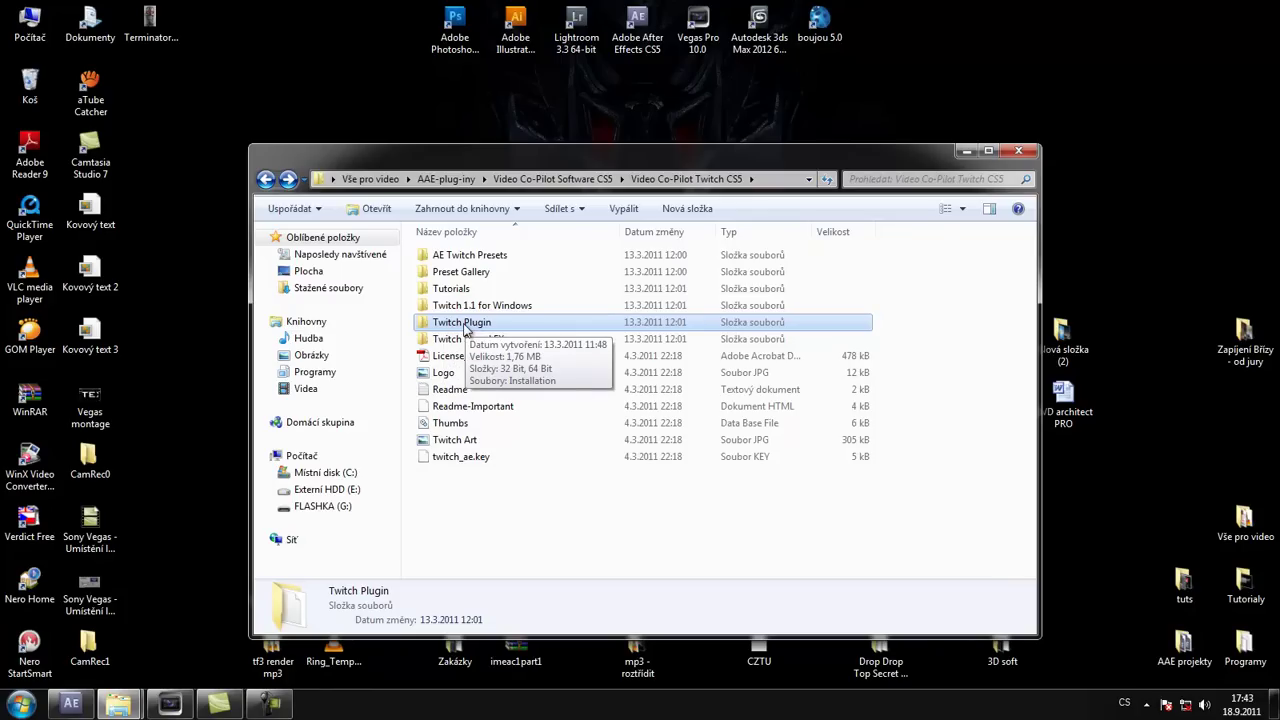
double_click(459, 322)
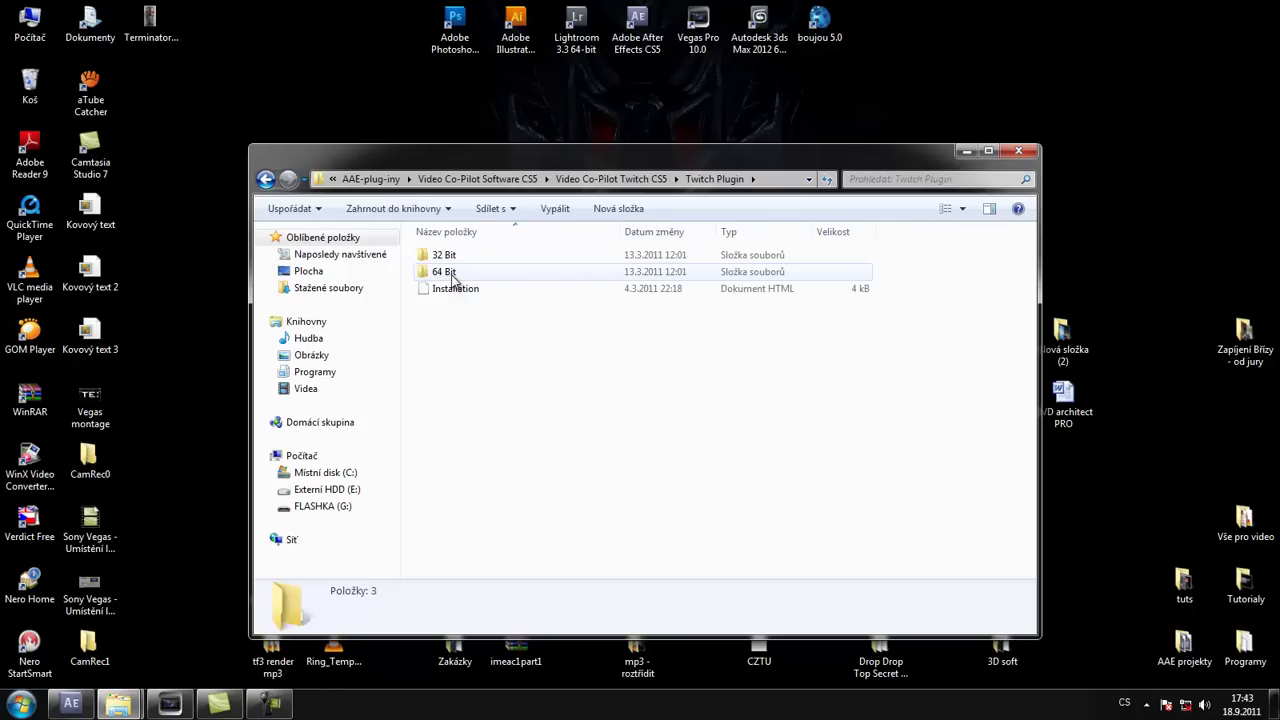
double_click(451, 277)
click(445, 256)
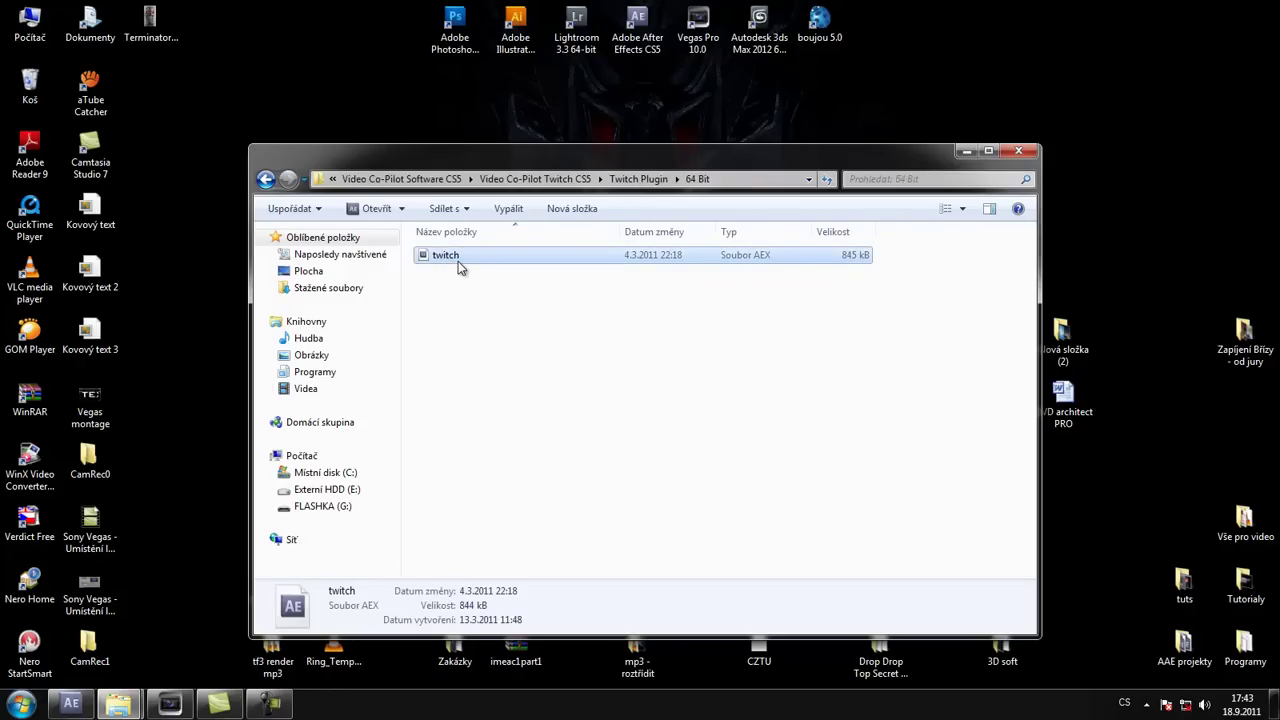
ctrl+scroll(458, 261, down, 1)
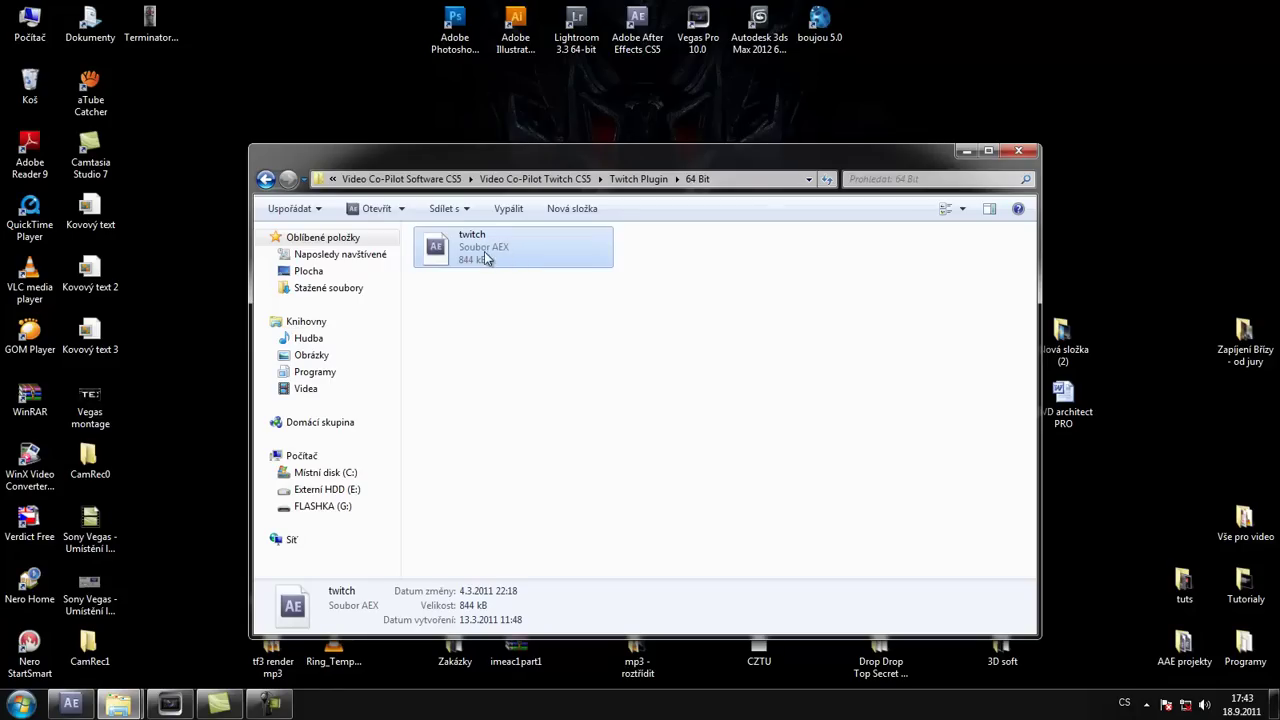
ctrl+scroll(506, 257, up, 1)
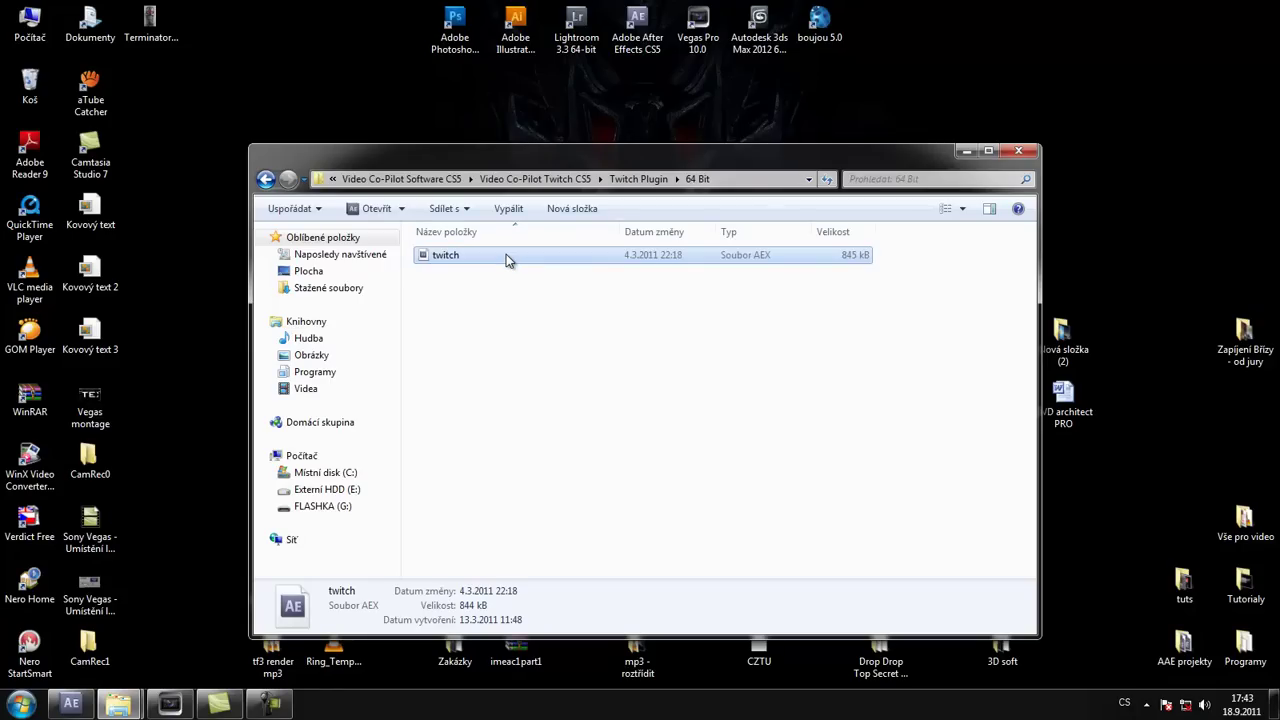
Copy the twitch file and browse to C:\Program Files\Adobe\Adobe After Effects CS5\Support Files\Plug-ins
right_click(447, 262)
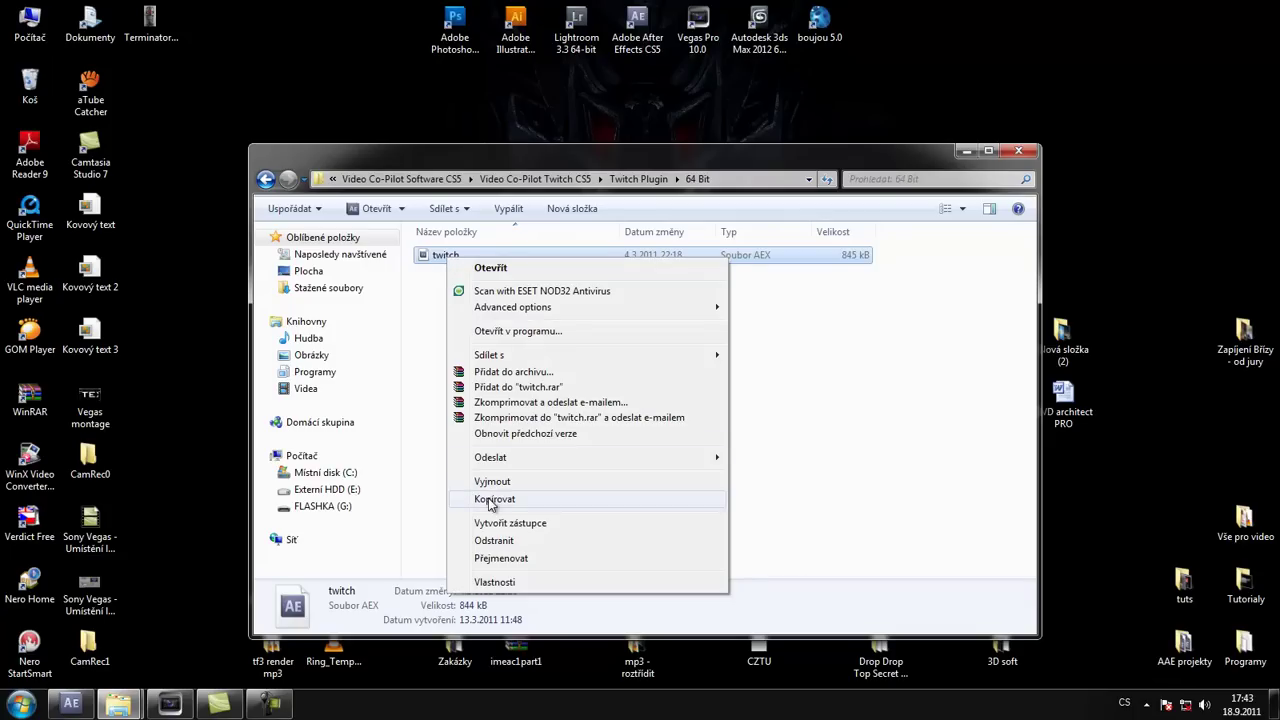
click(493, 501)
double_click(30, 22)
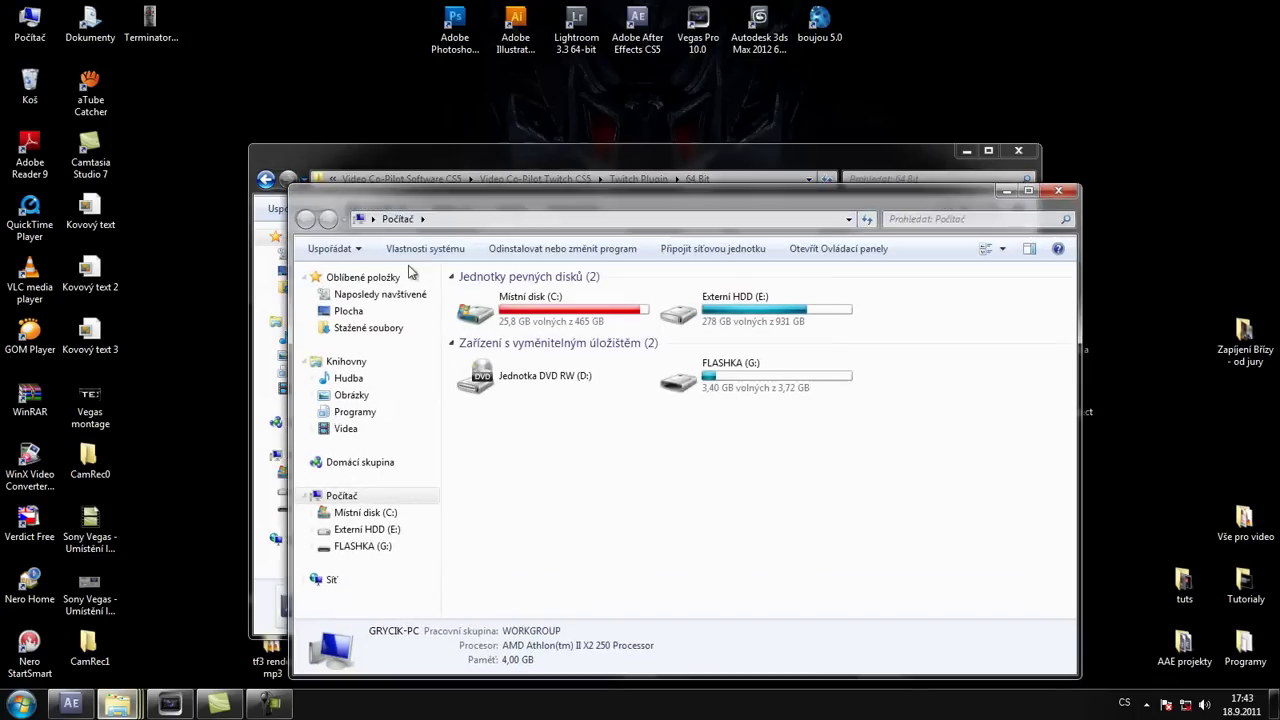
double_click(505, 312)
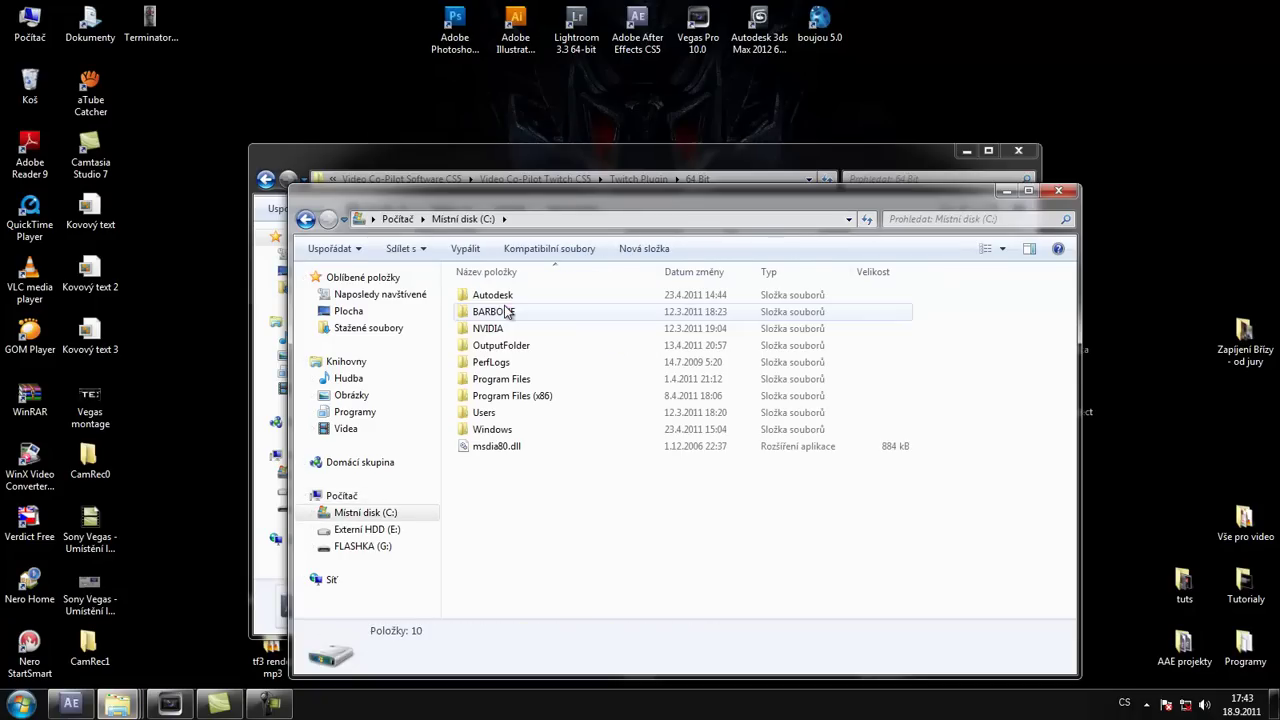
double_click(500, 380)
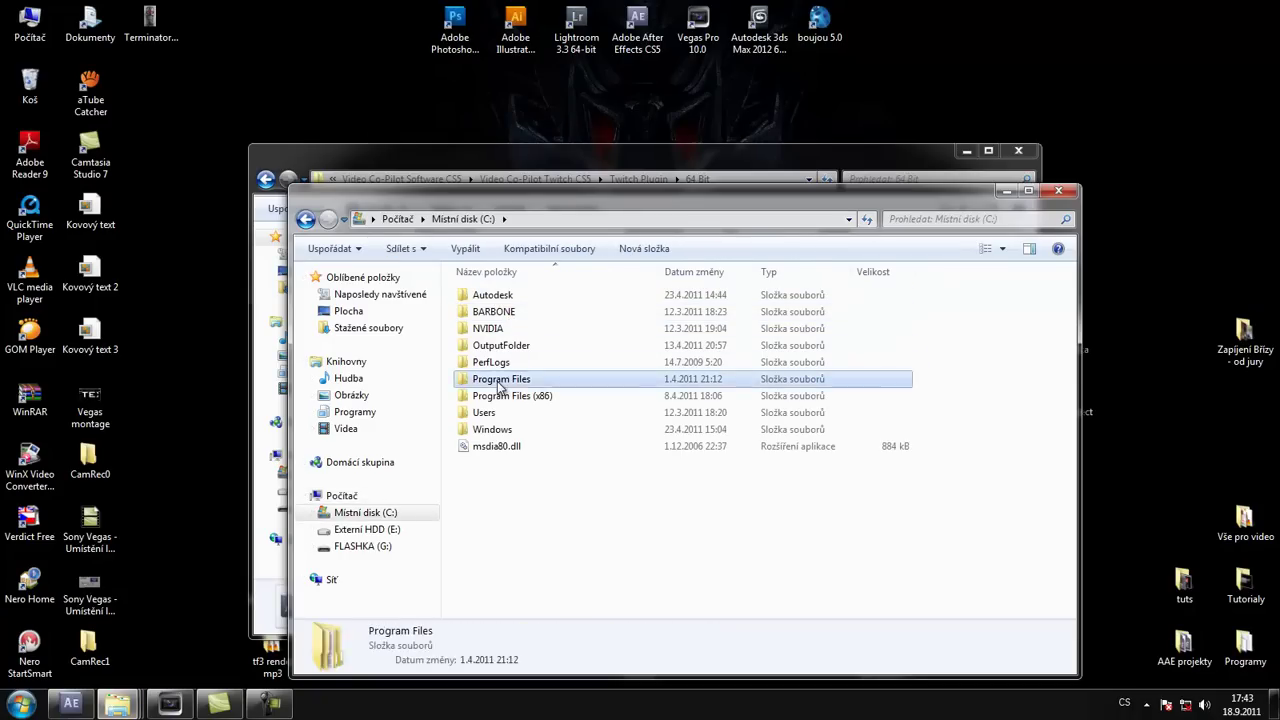
double_click(487, 295)
click(513, 313)
double_click(513, 314)
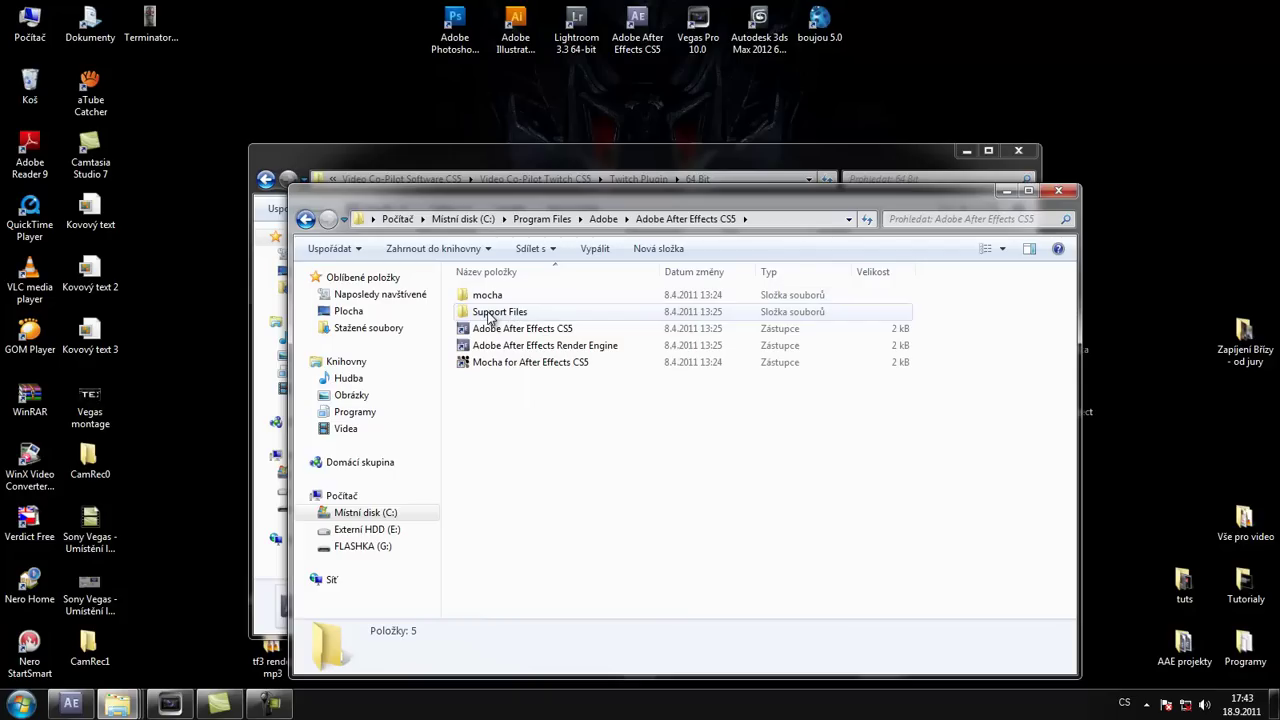
click(489, 314)
double_click(489, 314)
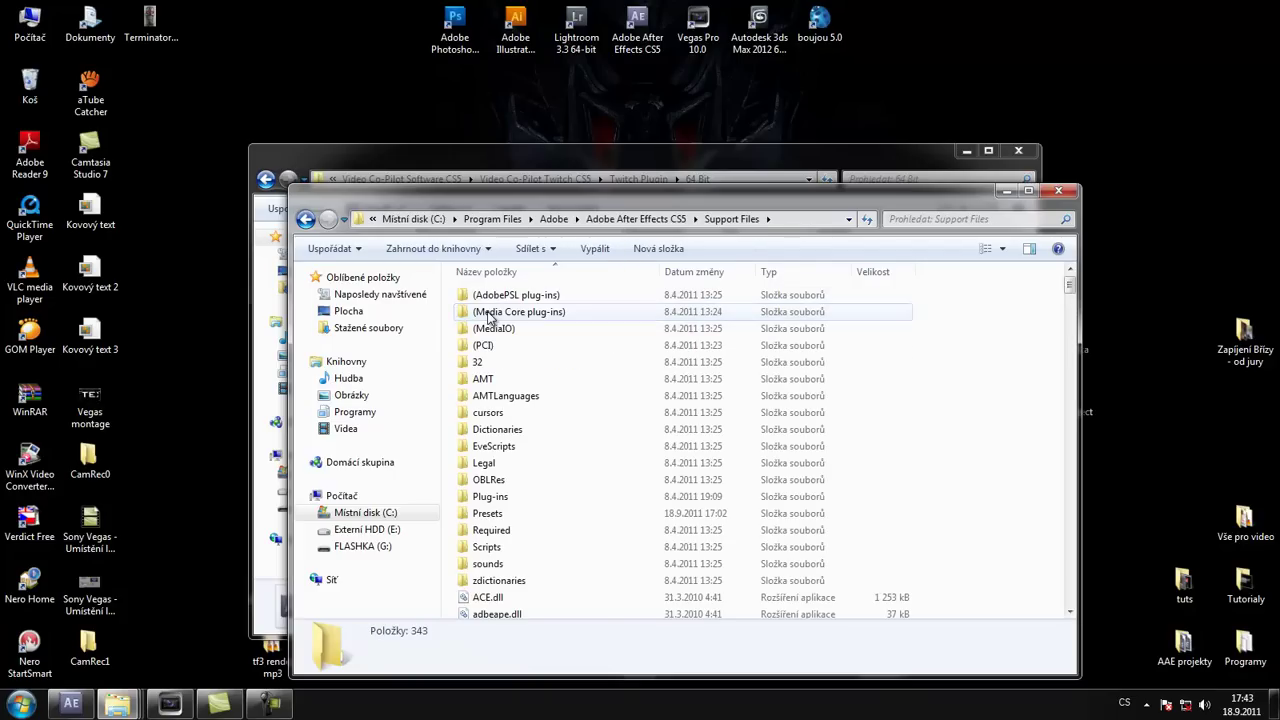
double_click(490, 500)
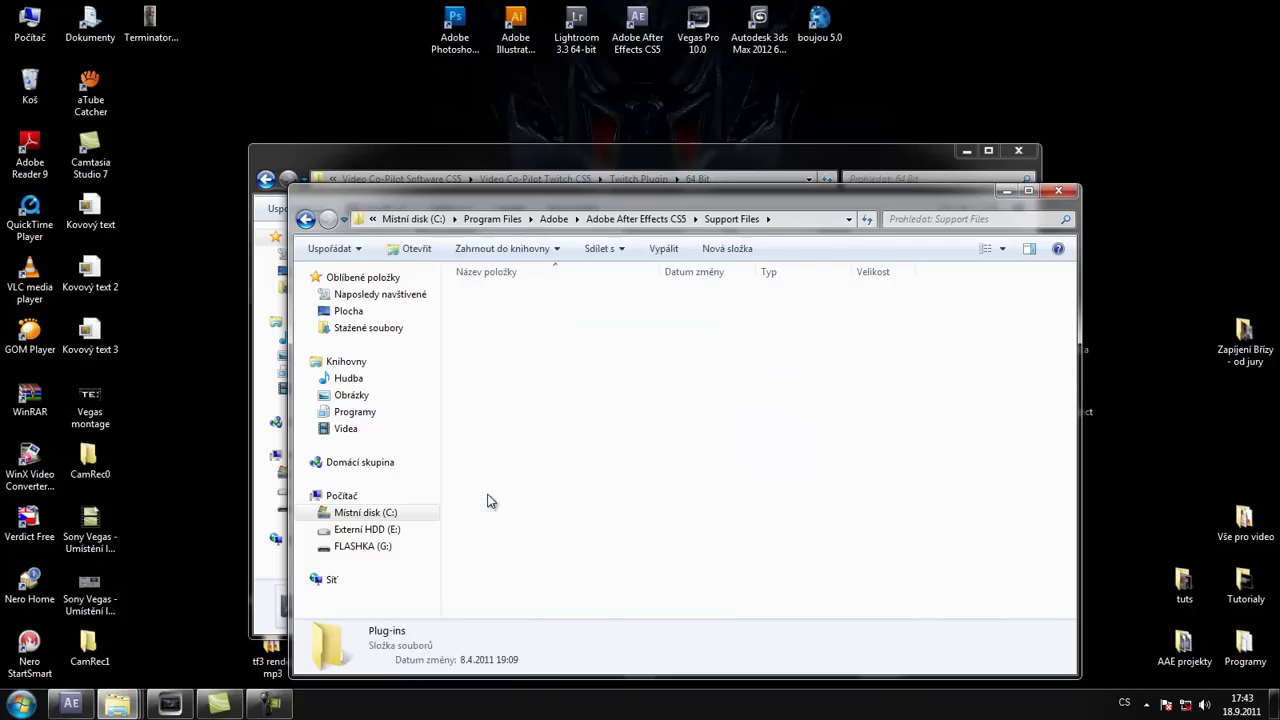
Confirm twitch is already listed in Plug-ins, then go up to Support Files and minimize the window
right_click(502, 510)
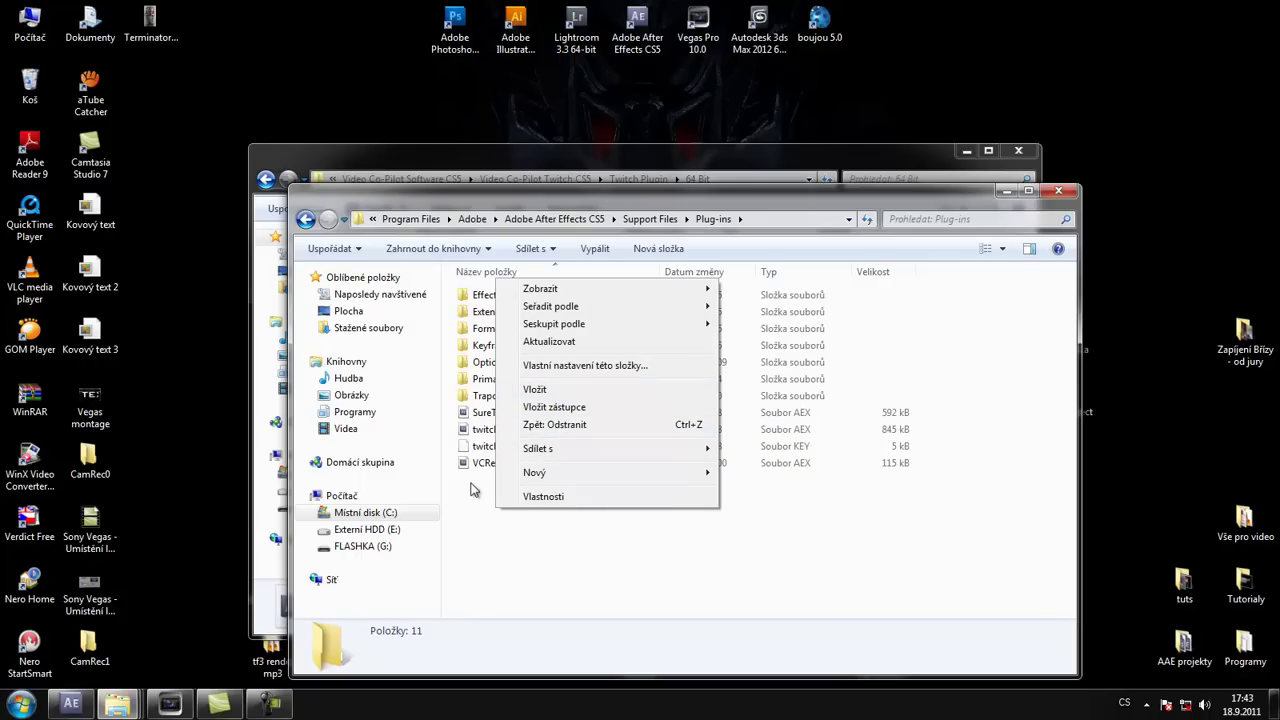
click(550, 562)
click(492, 413)
click(488, 429)
click(488, 464)
click(486, 429)
click(487, 413)
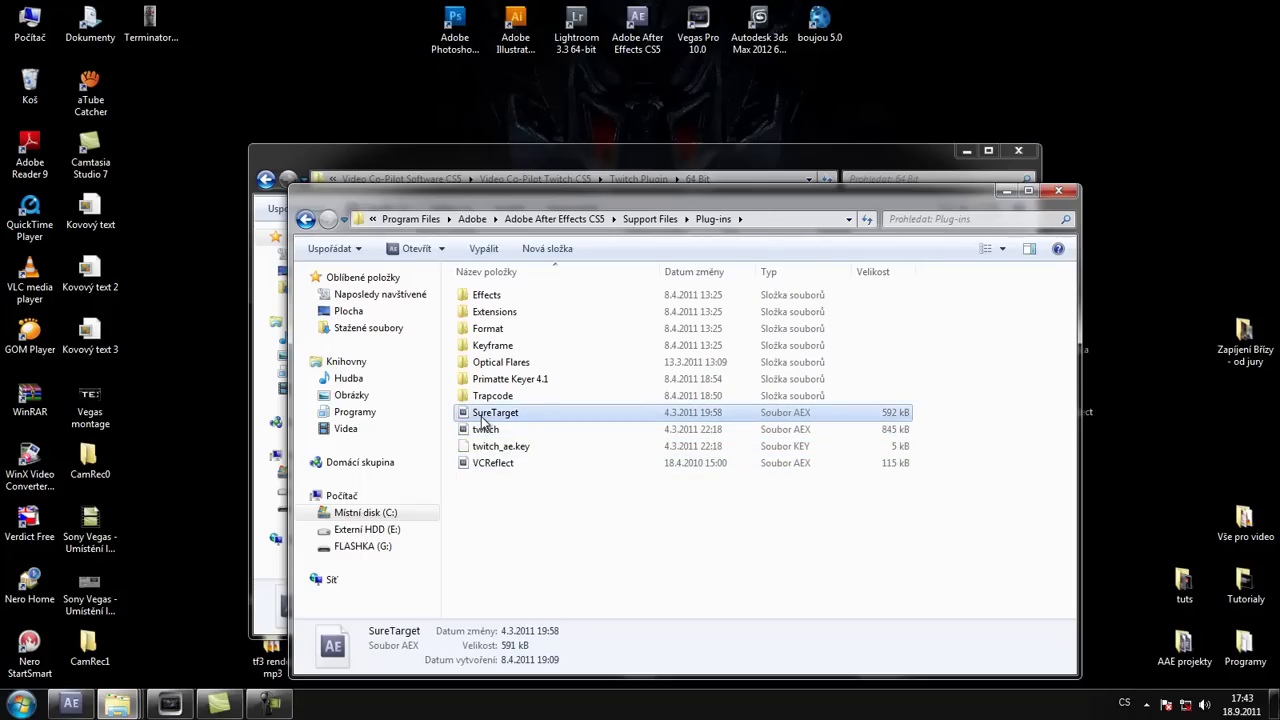
click(648, 219)
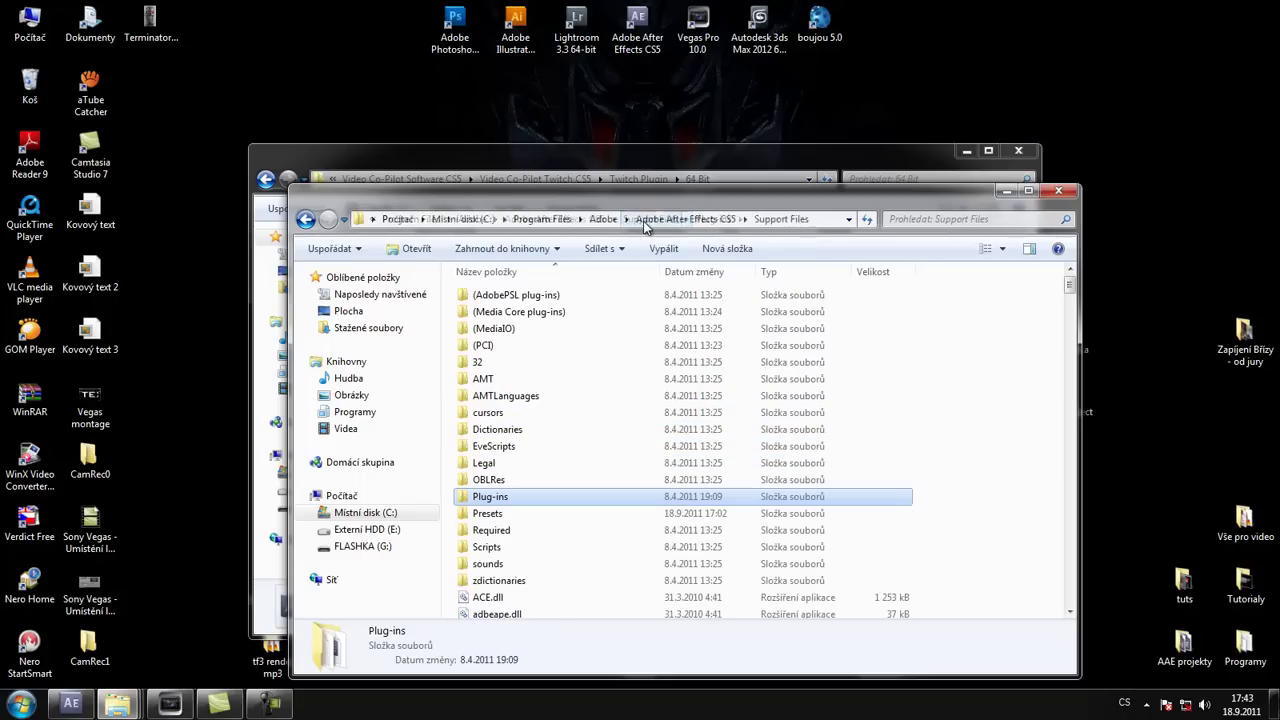
click(1006, 190)
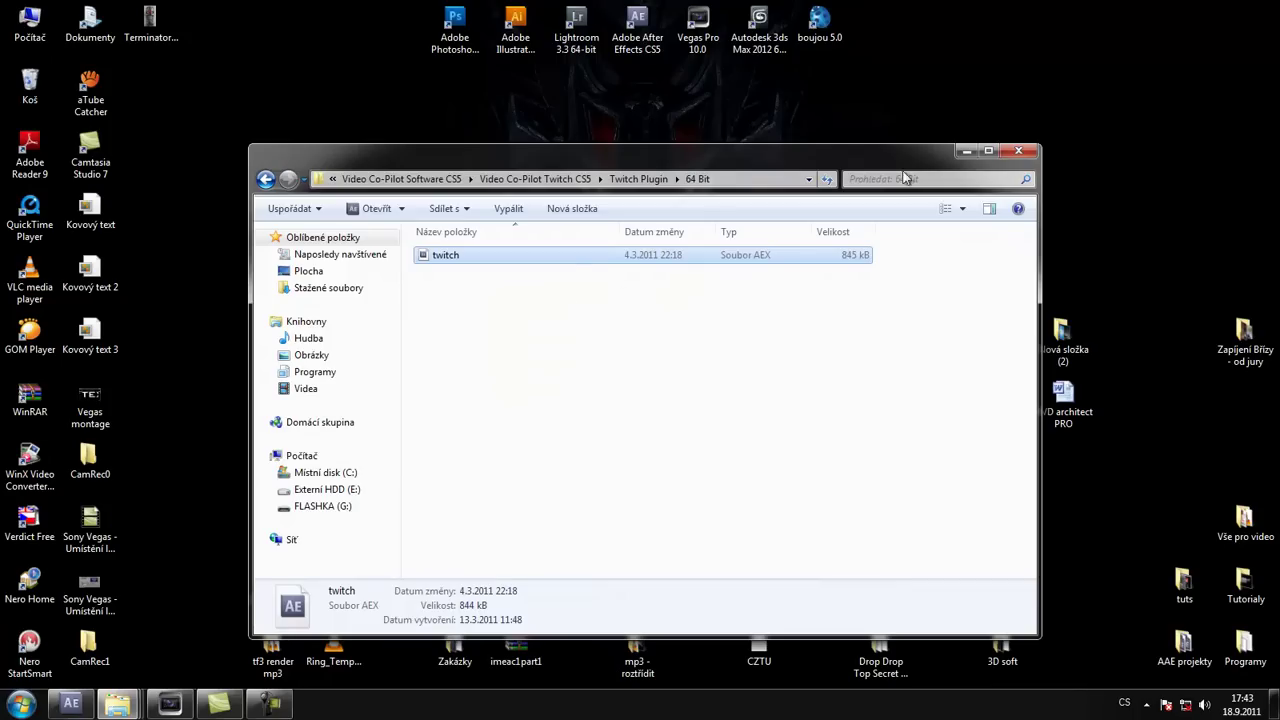
Minimize the 64 Bit window and switch to the Particular installer's After Effects CS5 folder window
click(963, 151)
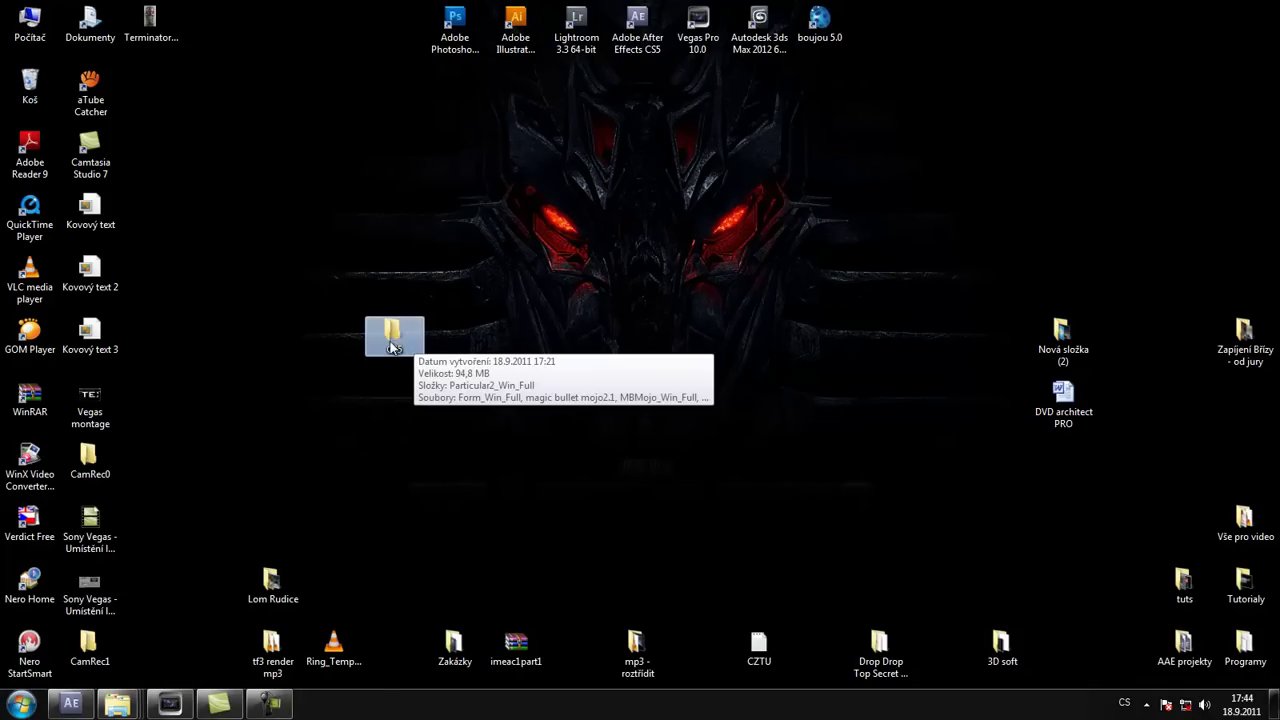
mouse_move(133, 700)
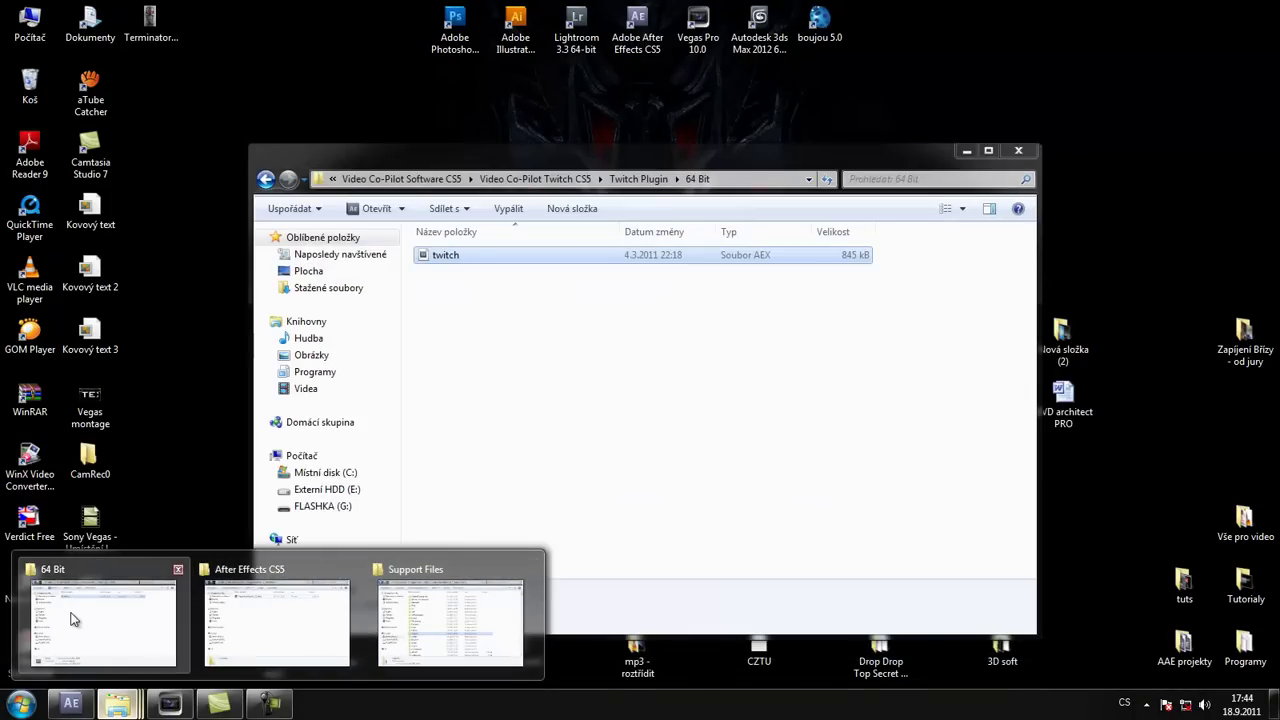
click(230, 610)
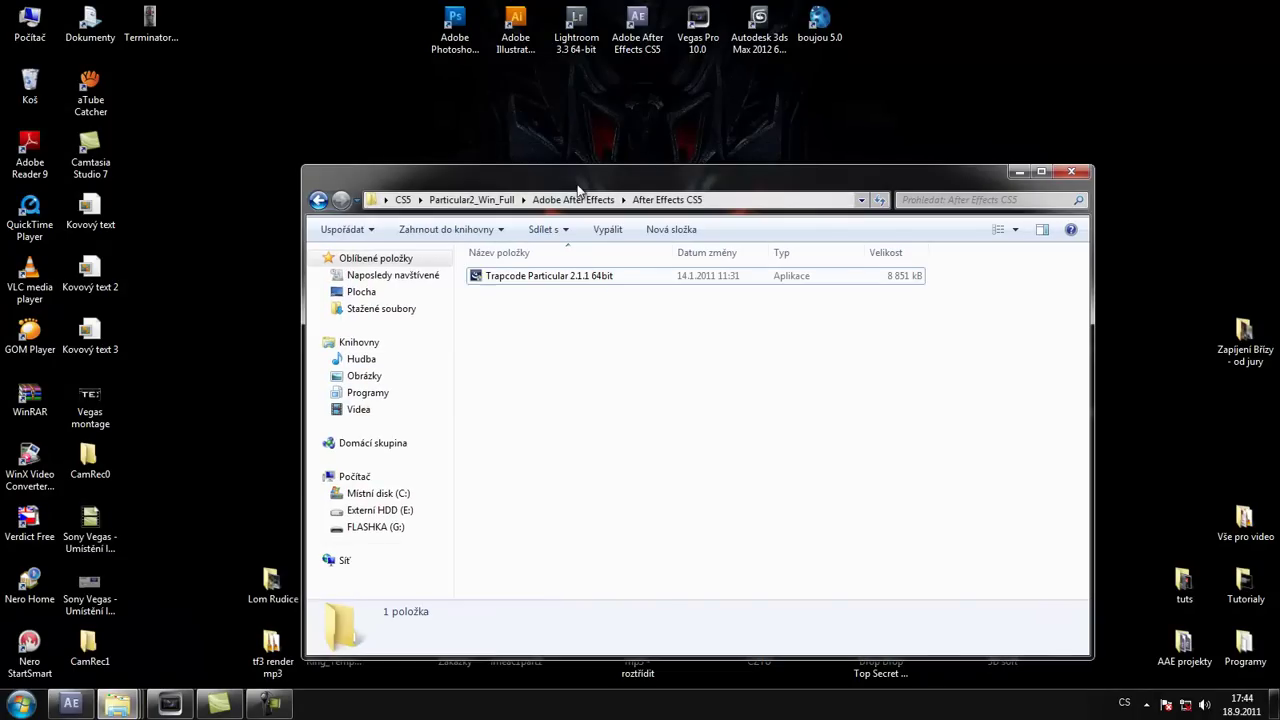
Go up to the CS5 folder and reopen the Particular2_Win_Full folder
click(470, 200)
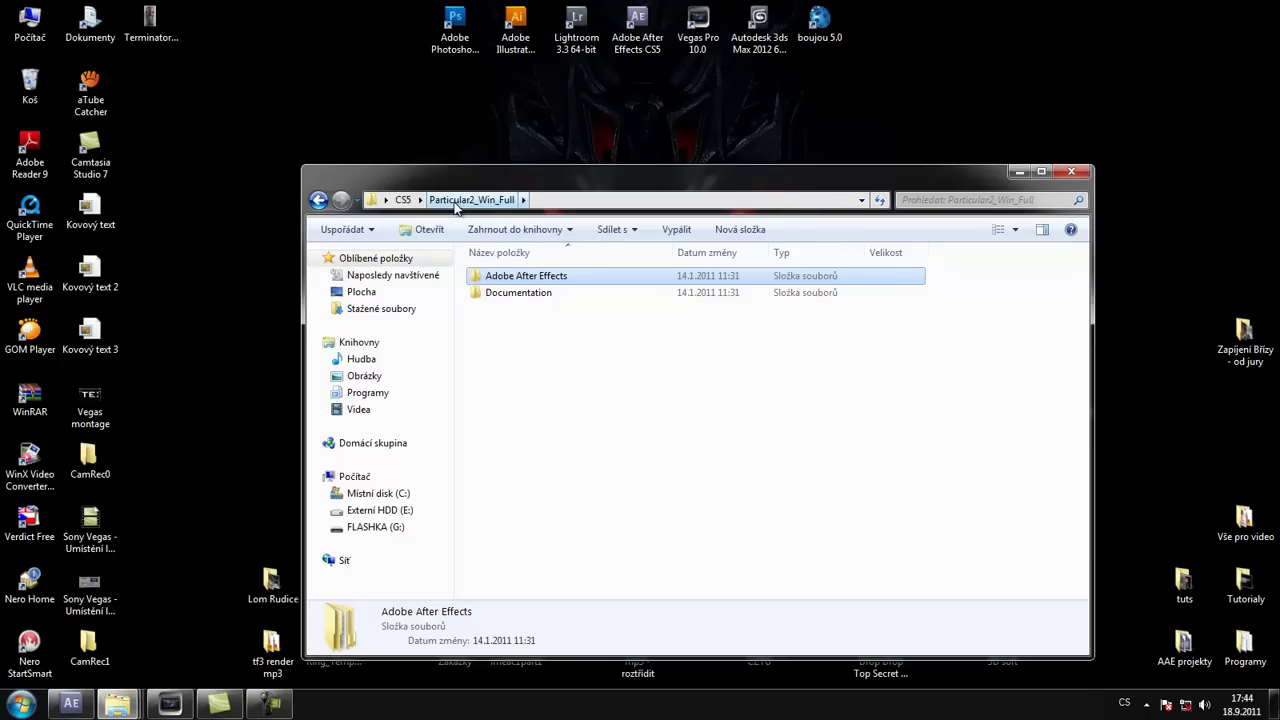
click(403, 200)
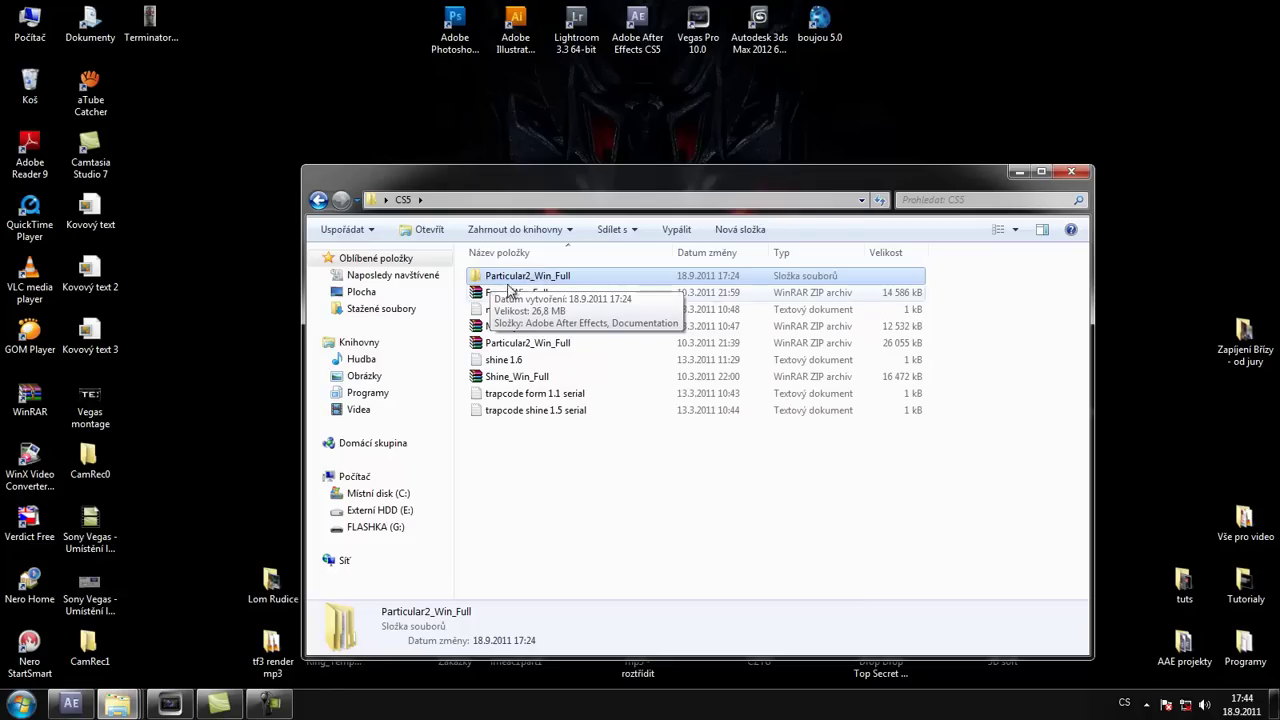
click(518, 292)
key(Up)
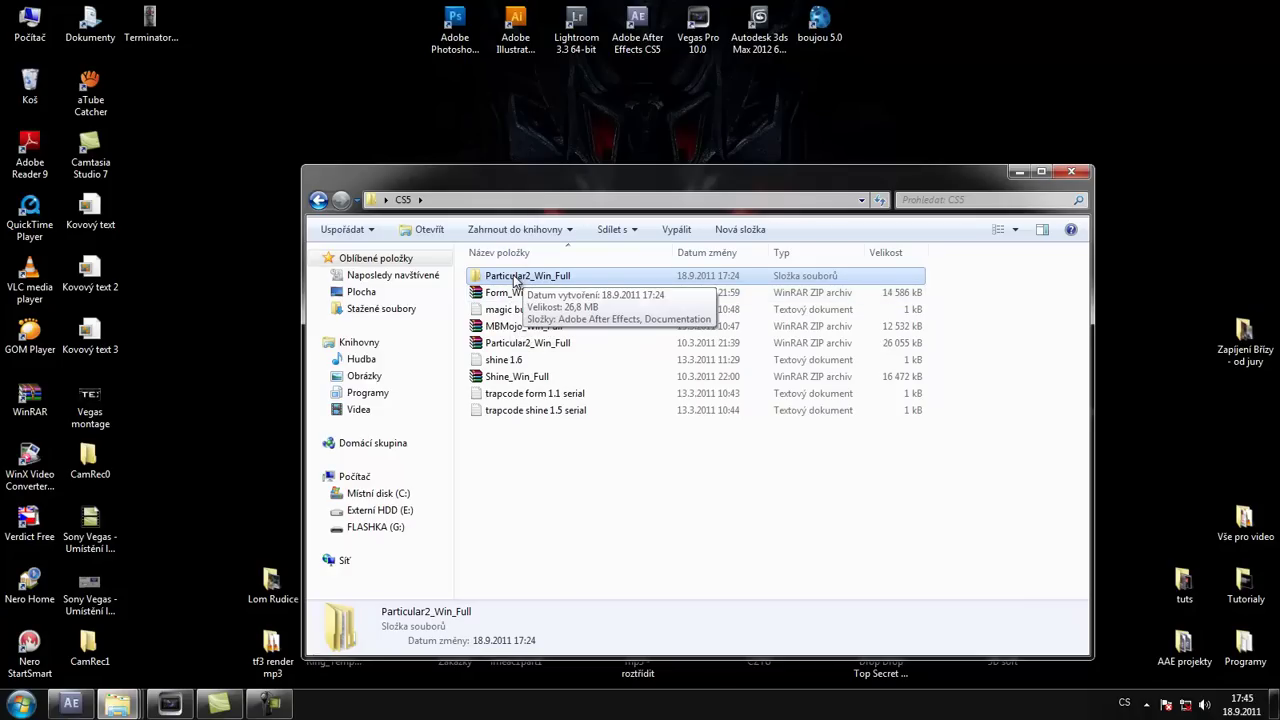
double_click(516, 278)
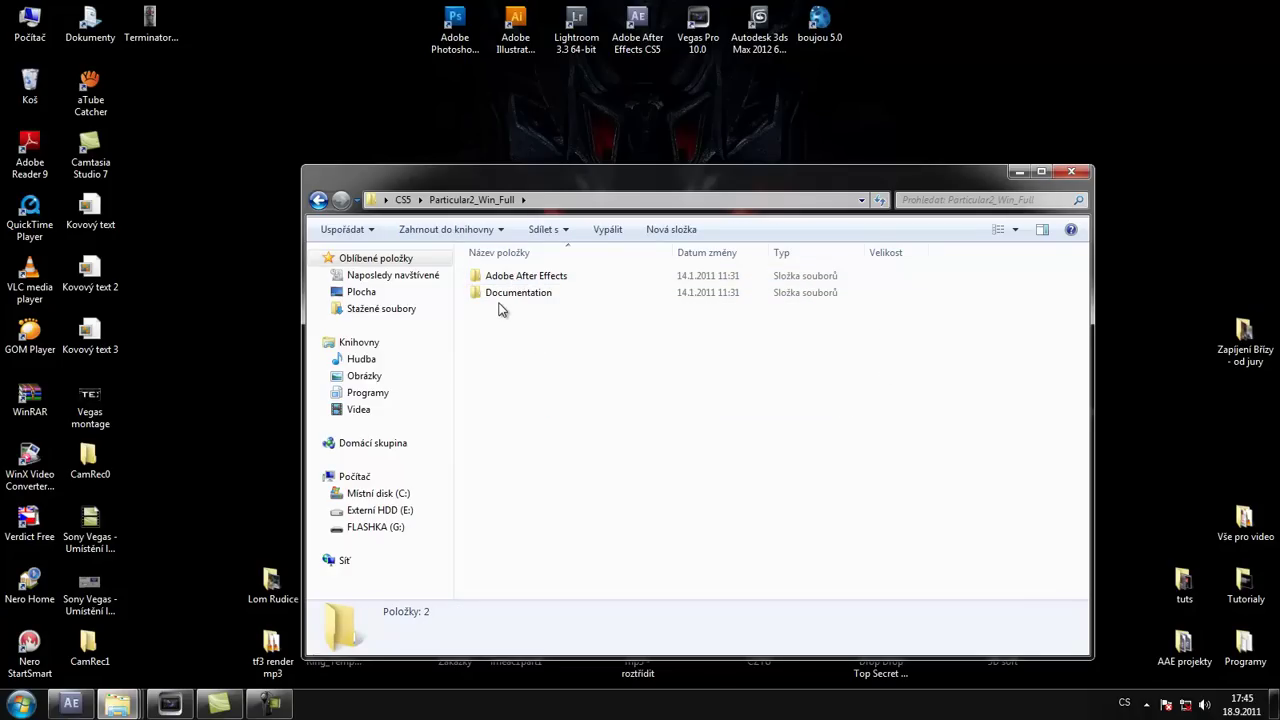
Open Particular2_Win_Full's Adobe After Effects folder and select the After Effects CS5 subfolder
double_click(513, 280)
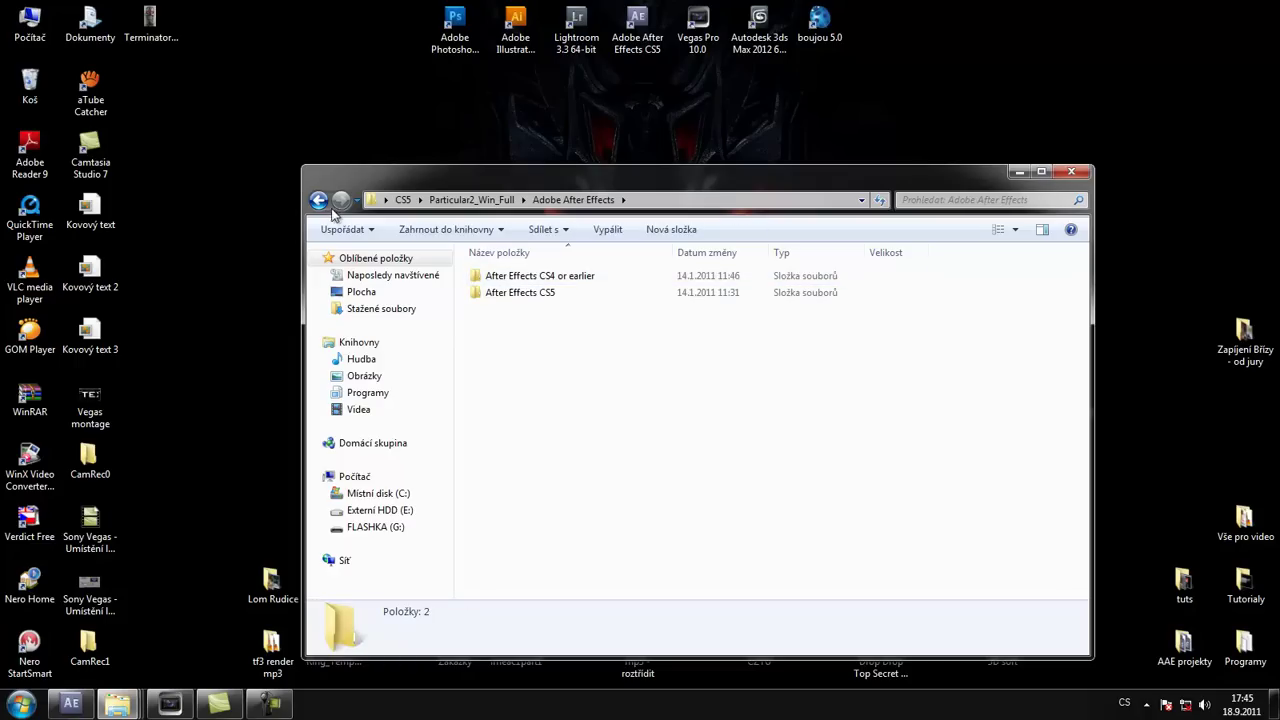
click(318, 199)
double_click(546, 280)
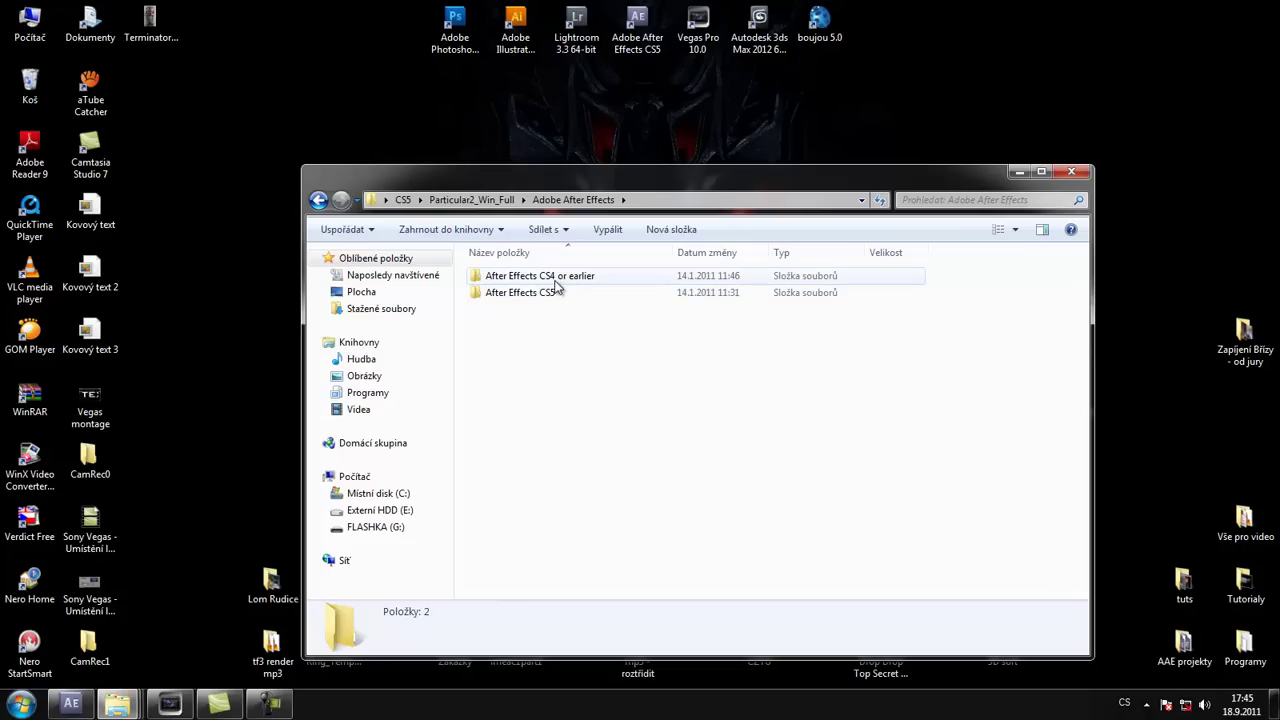
click(549, 298)
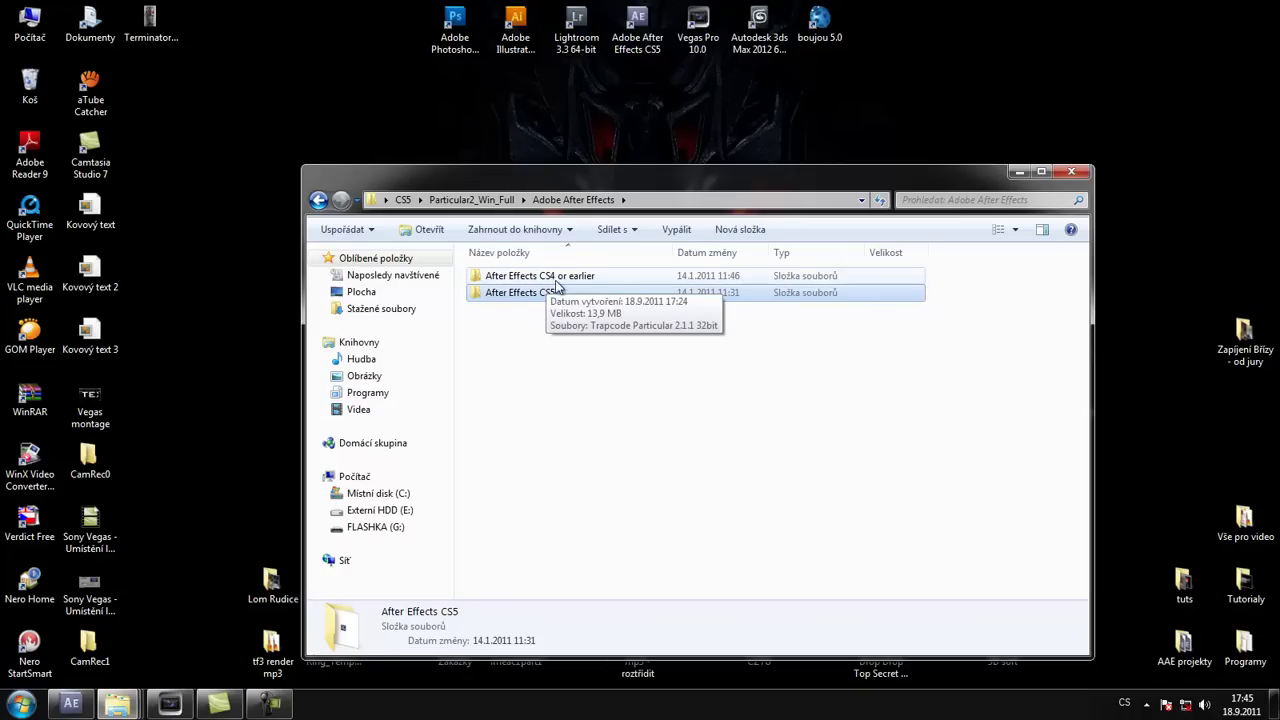
click(547, 283)
click(547, 294)
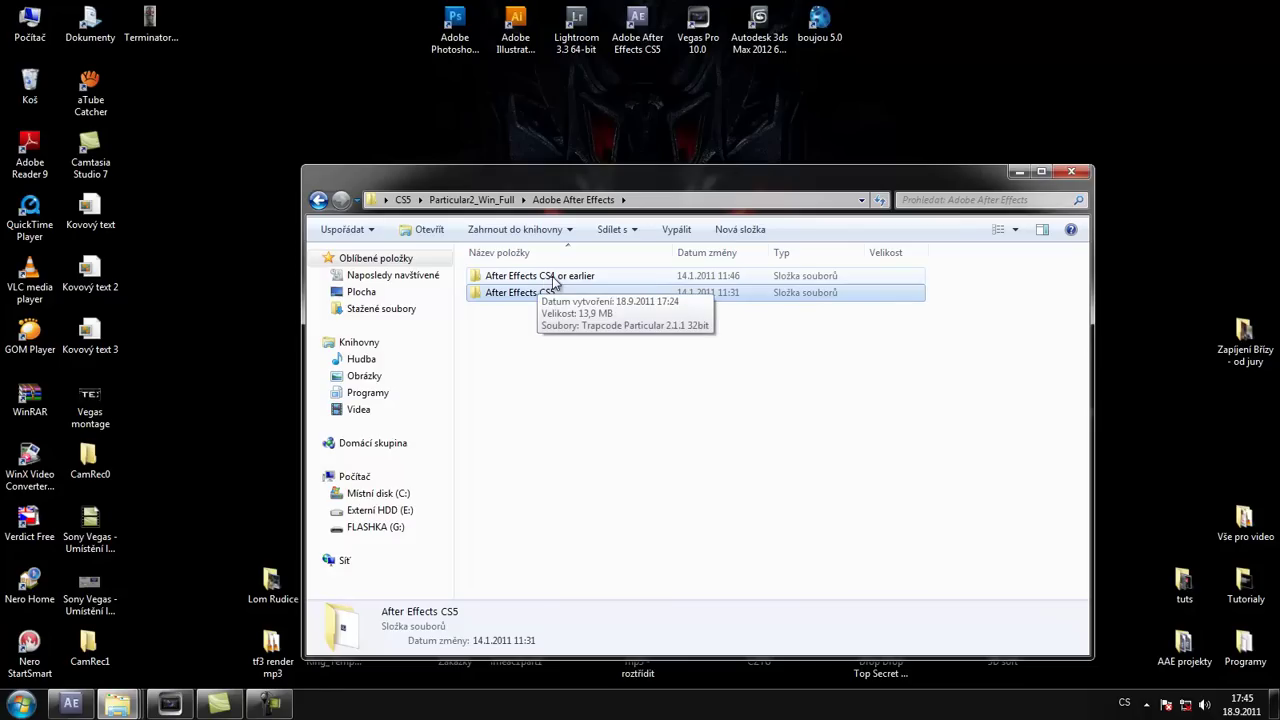
Open the After Effects CS5 folder and launch the Trapcode Particular 2.1.1 64bit installer
mouse_move(545, 299)
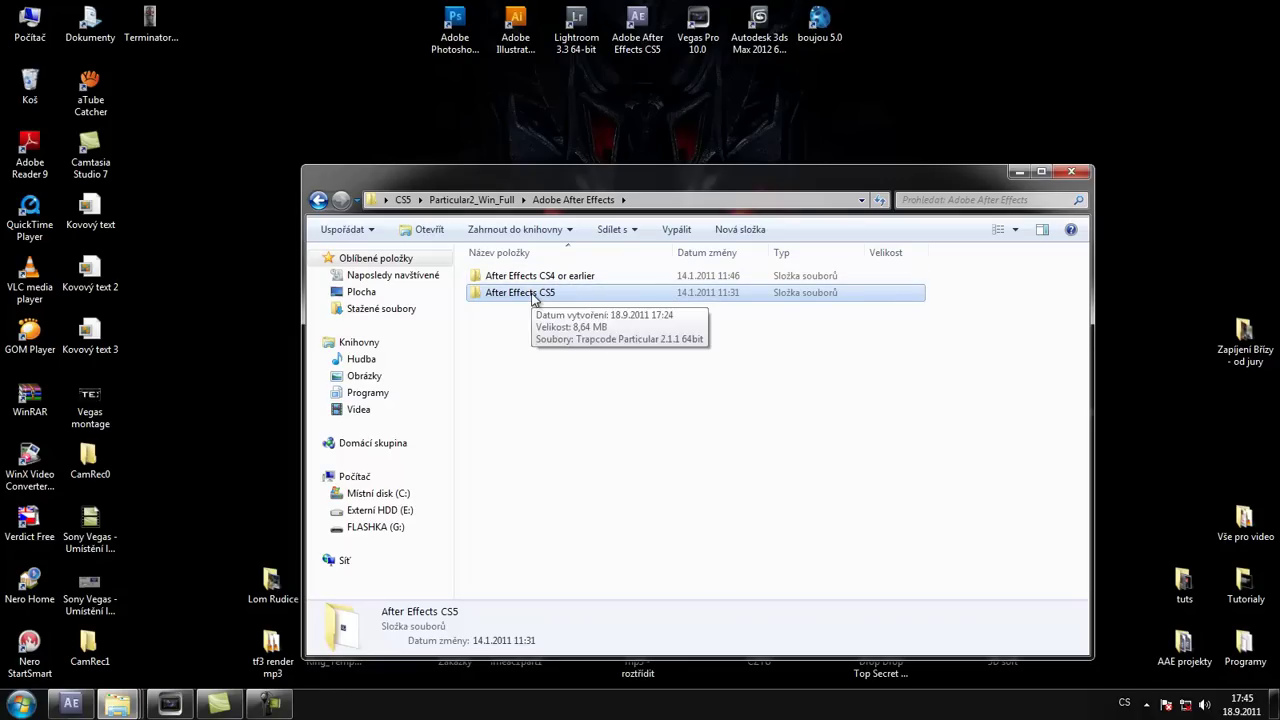
double_click(533, 297)
click(508, 281)
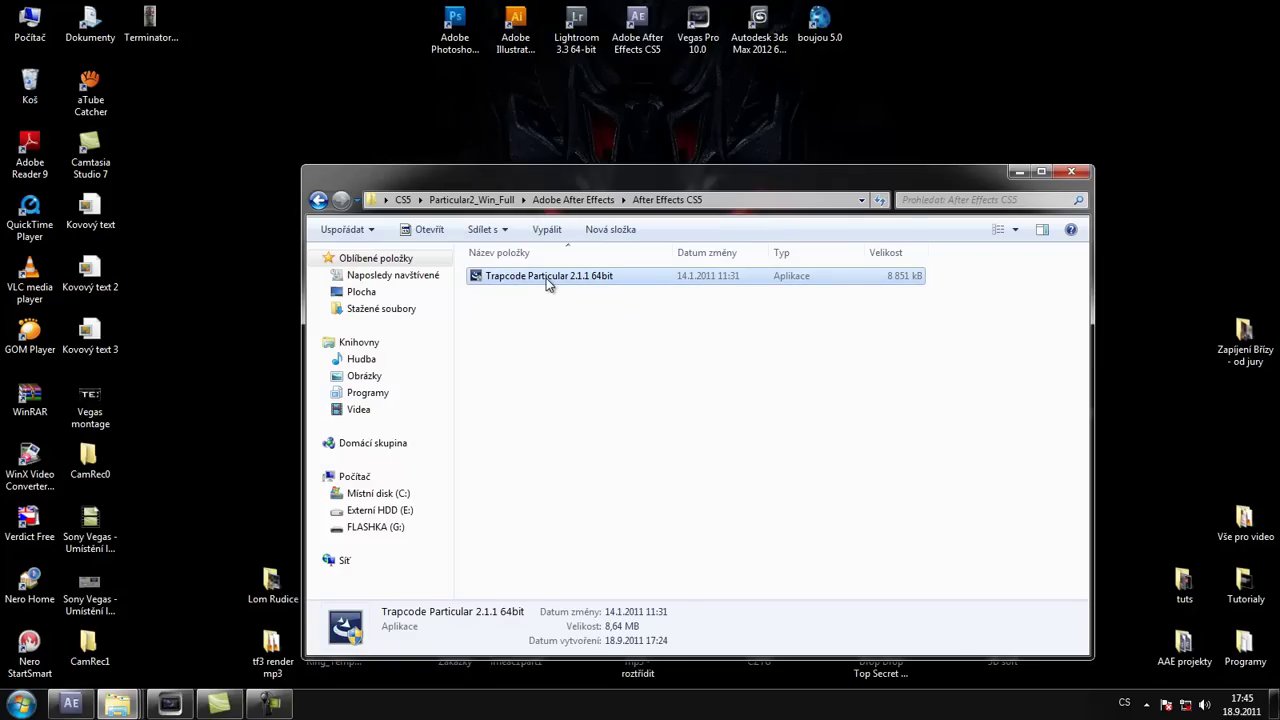
ctrl+scroll(546, 278, down, 1)
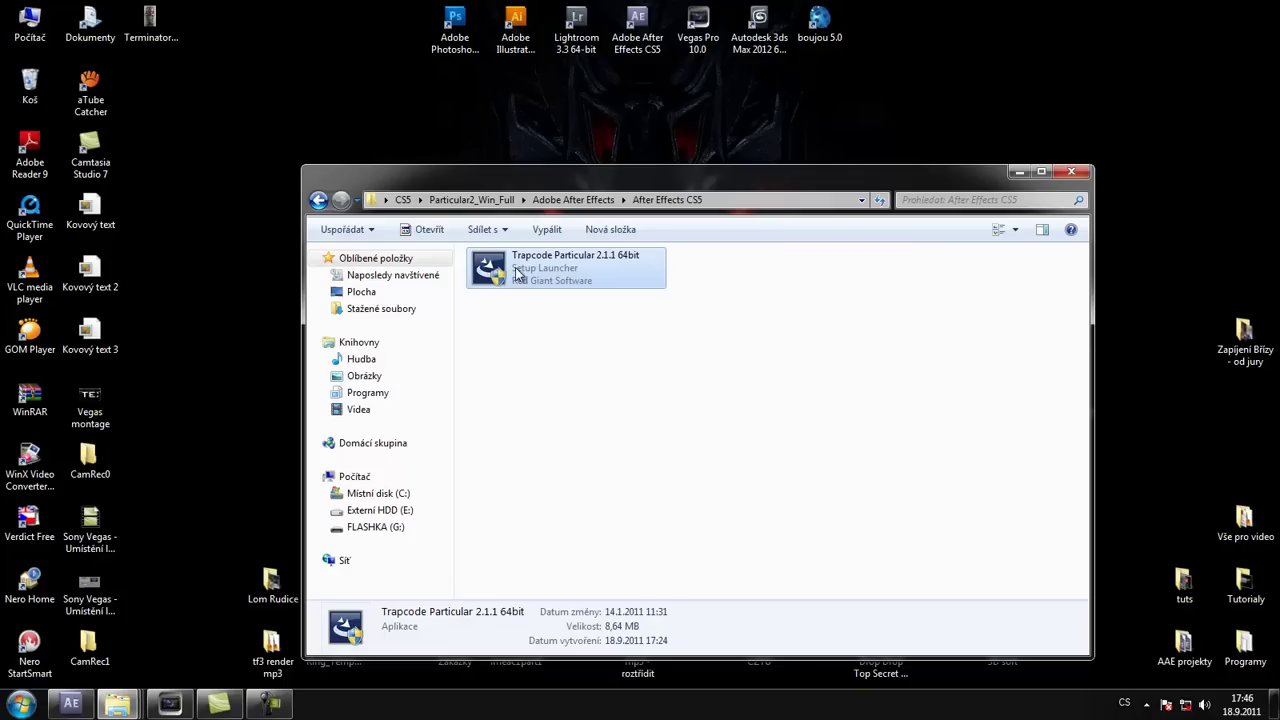
ctrl+scroll(520, 278, down, 1)
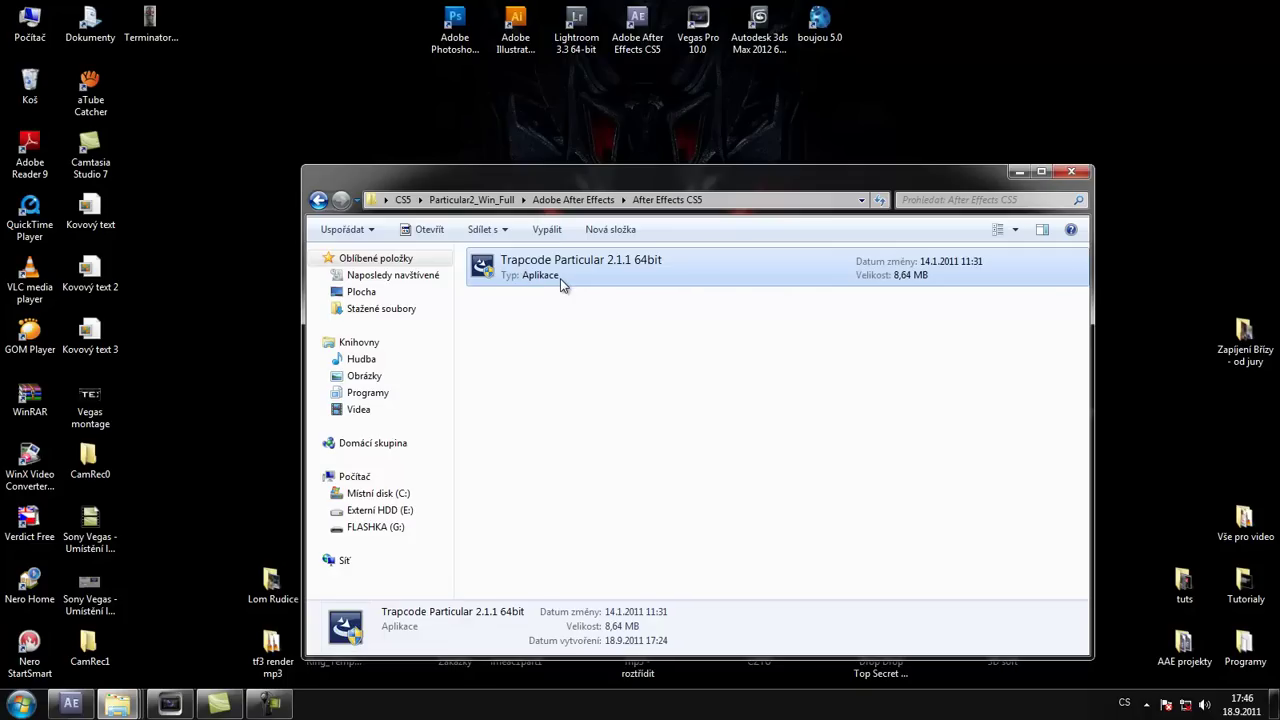
ctrl+scroll(520, 278, up, 1)
ctrl+scroll(520, 278, up, 1)
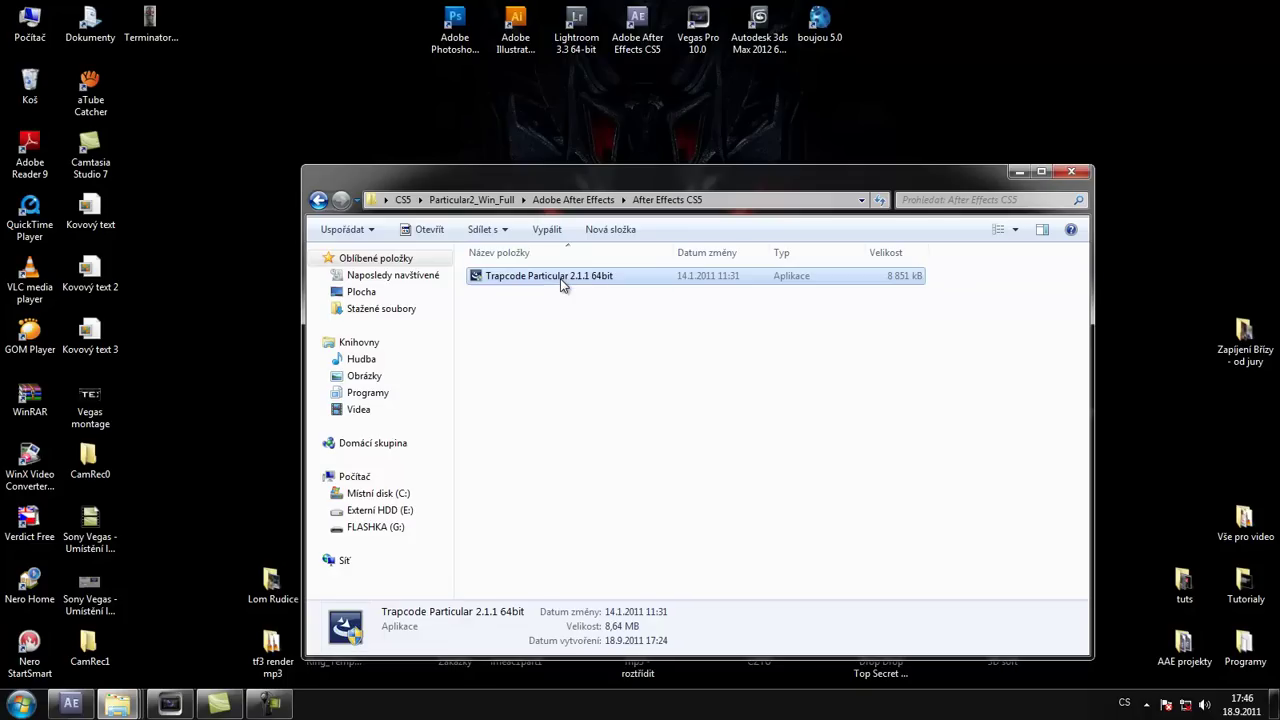
double_click(497, 280)
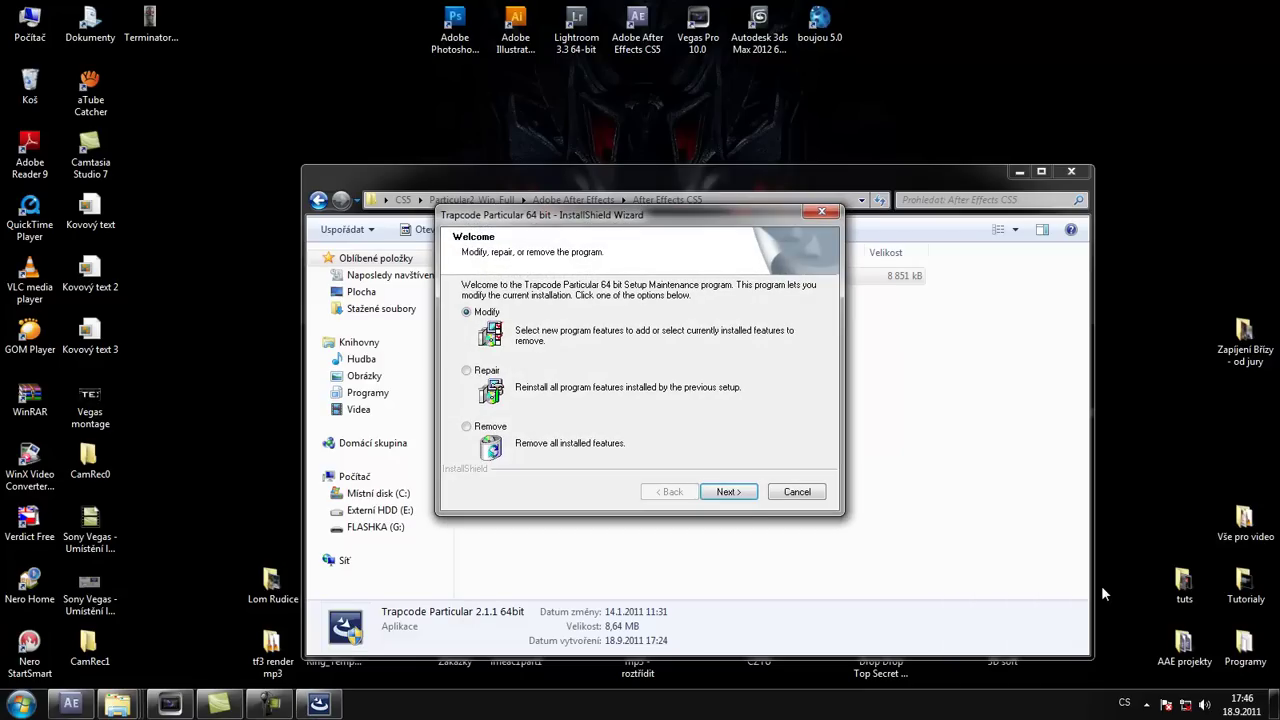
Continue with Modify and Enter Serial Number, then cancel the Particular setup and finish the wizard
click(726, 492)
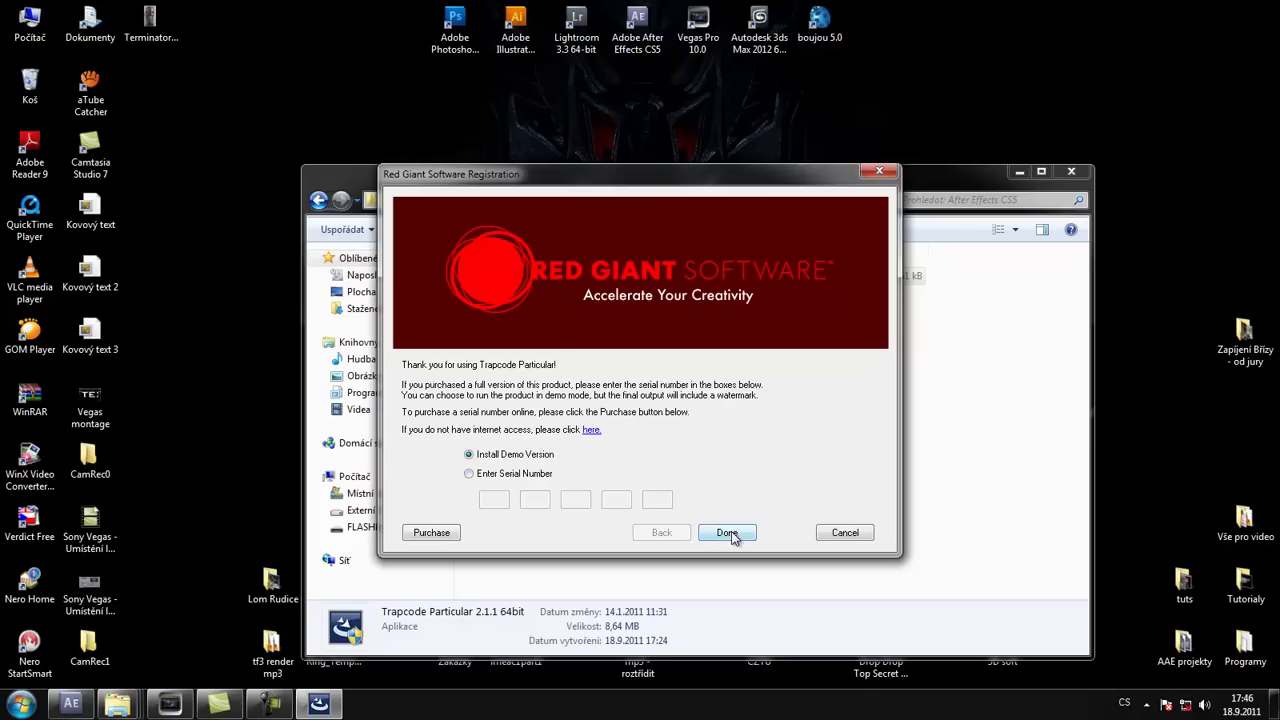
click(492, 474)
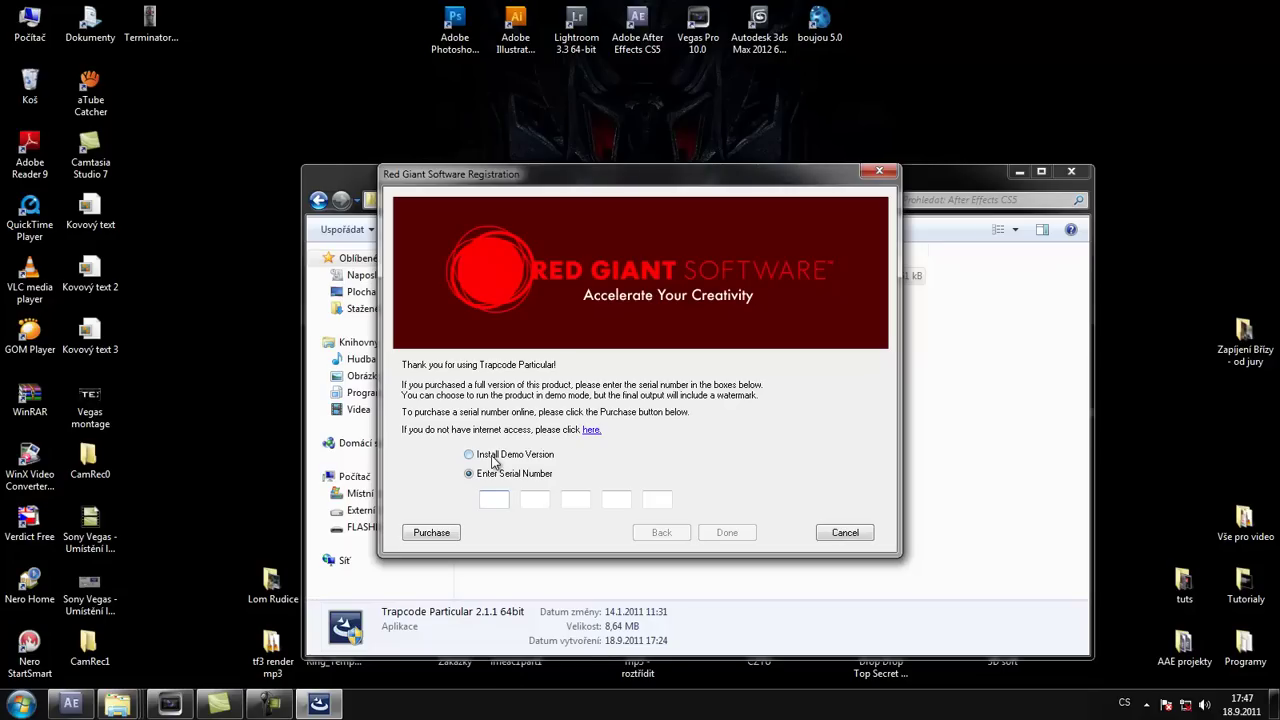
click(843, 534)
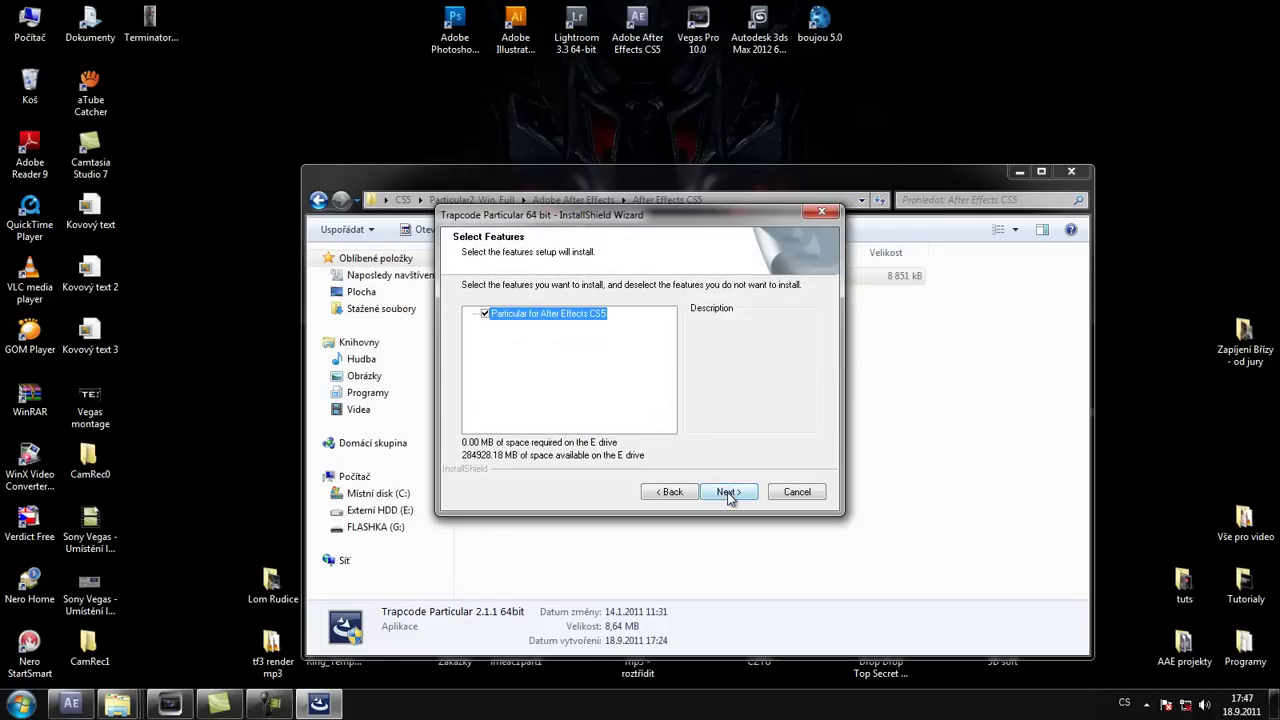
click(797, 492)
click(725, 437)
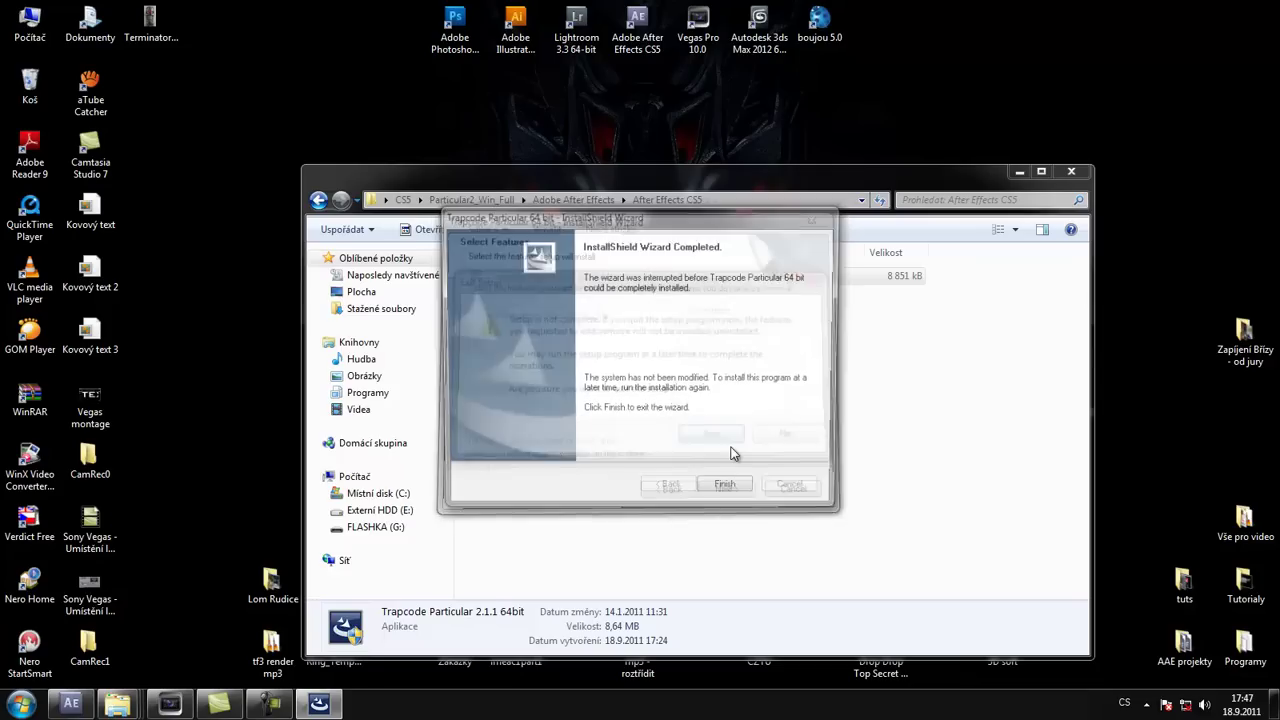
click(729, 492)
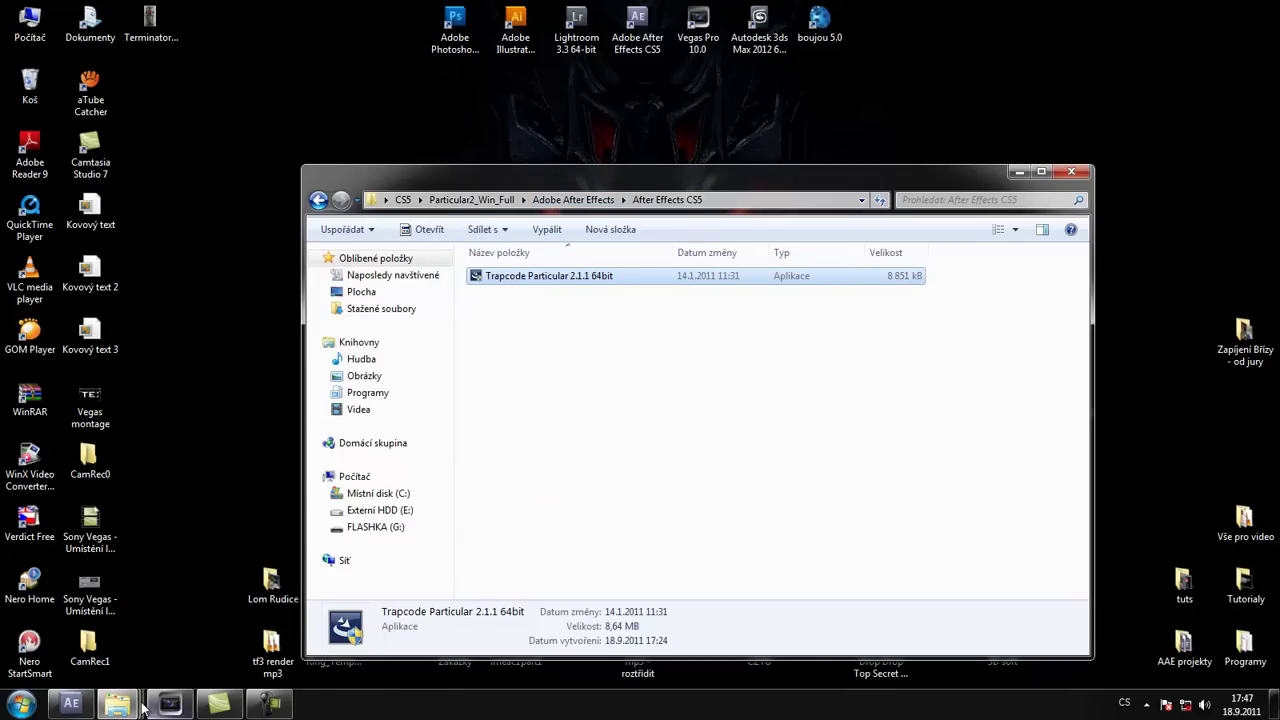
click(71, 703)
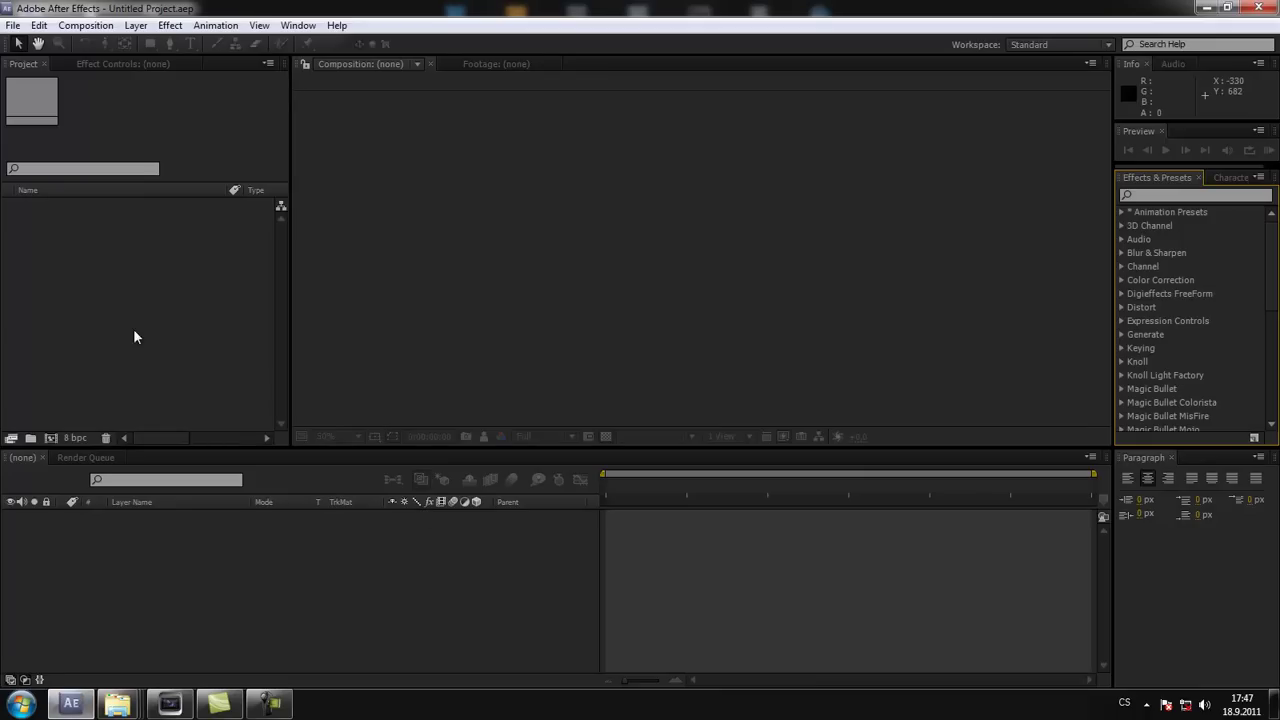
Create the 2304×3456 composition Comp 1 with default settings and add a White Solid 1 layer
right_click(103, 290)
click(135, 300)
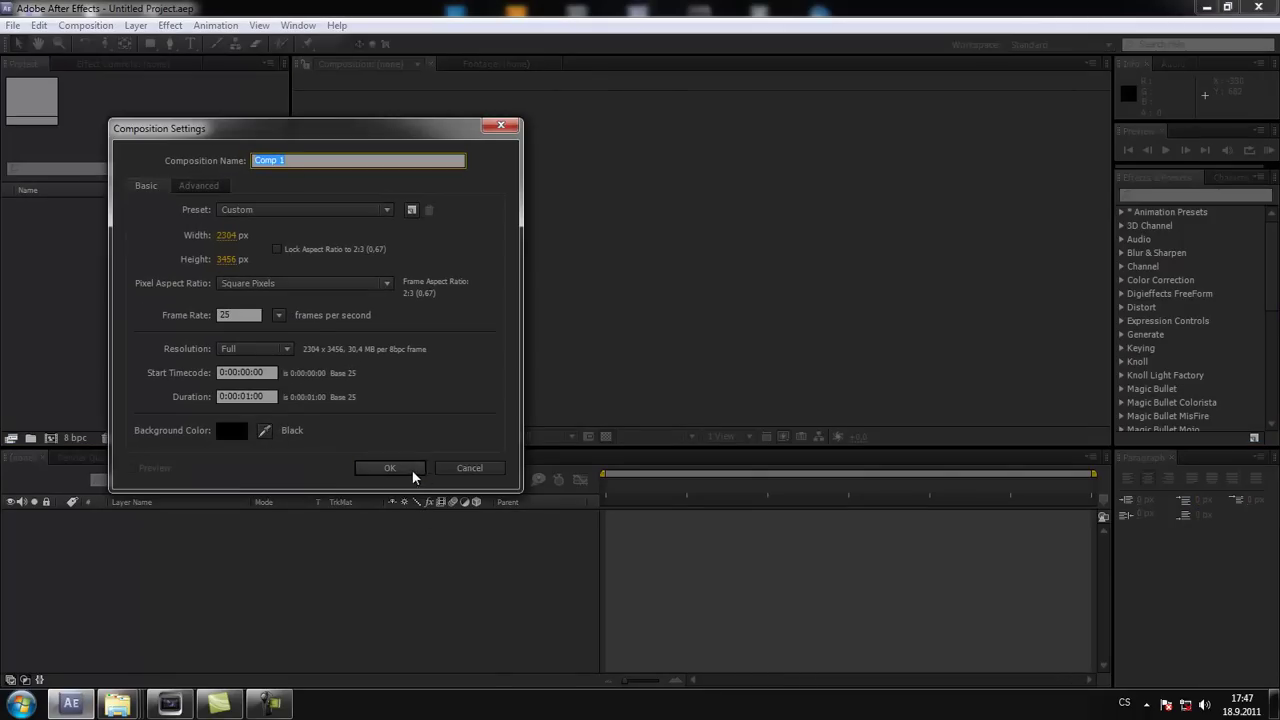
click(418, 472)
right_click(260, 536)
mouse_move(338, 383)
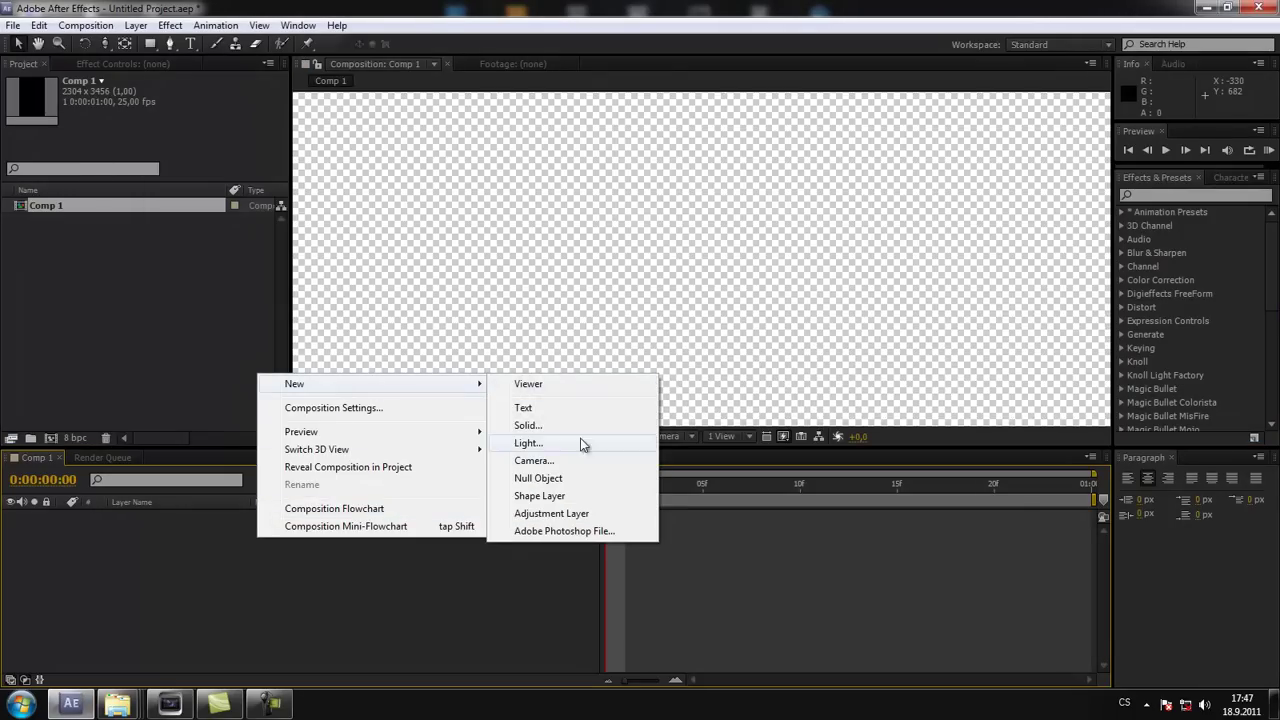
click(540, 424)
click(689, 492)
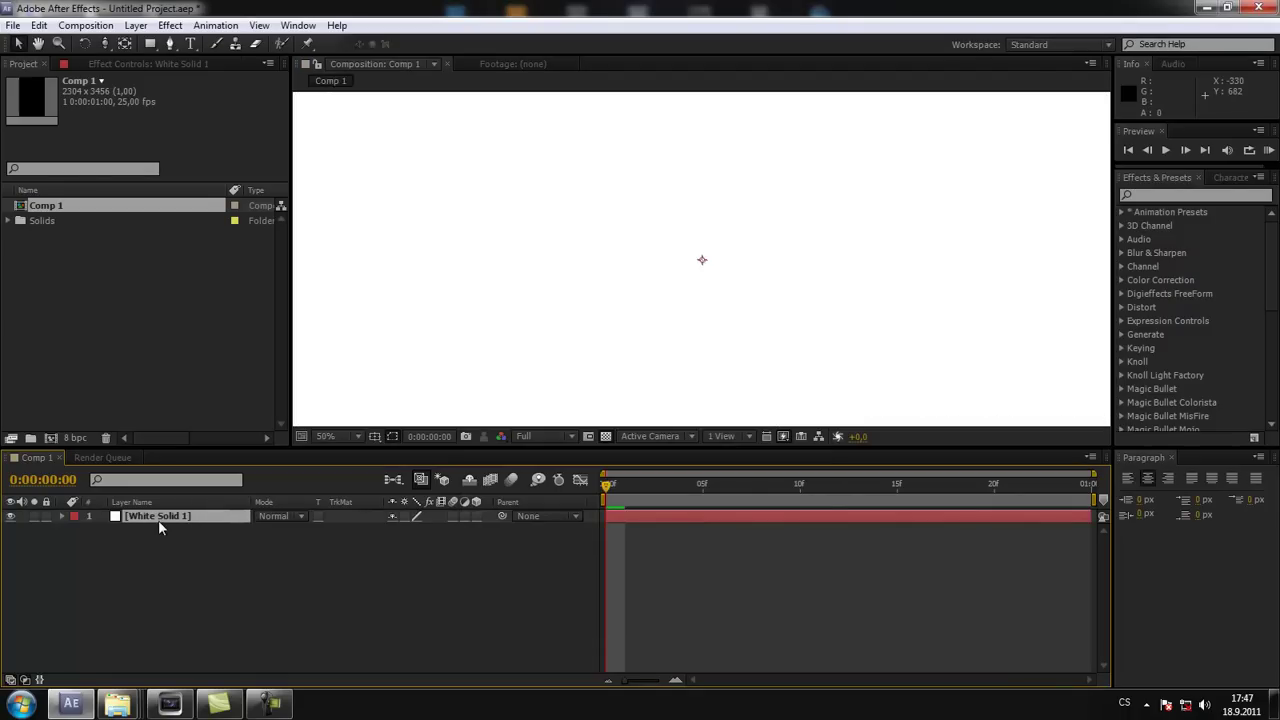
Check the Effect menu, then switch to the Support Files Explorer window
click(172, 26)
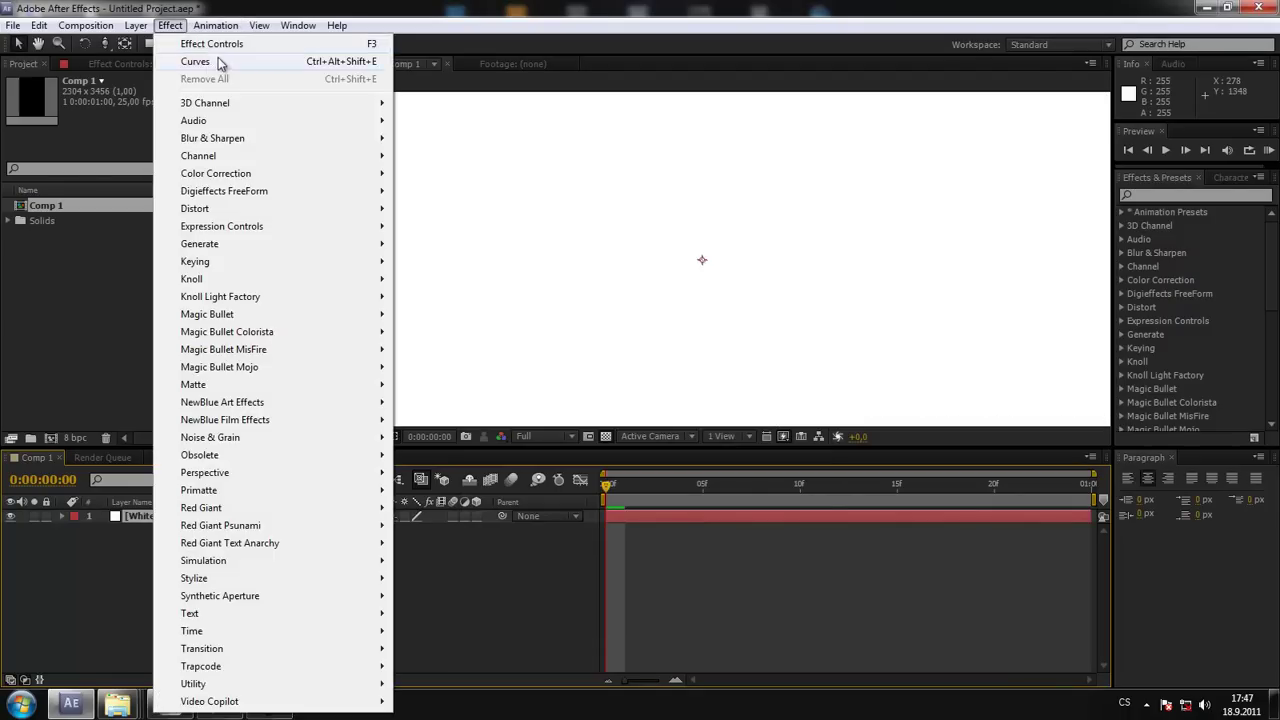
mouse_move(213, 289)
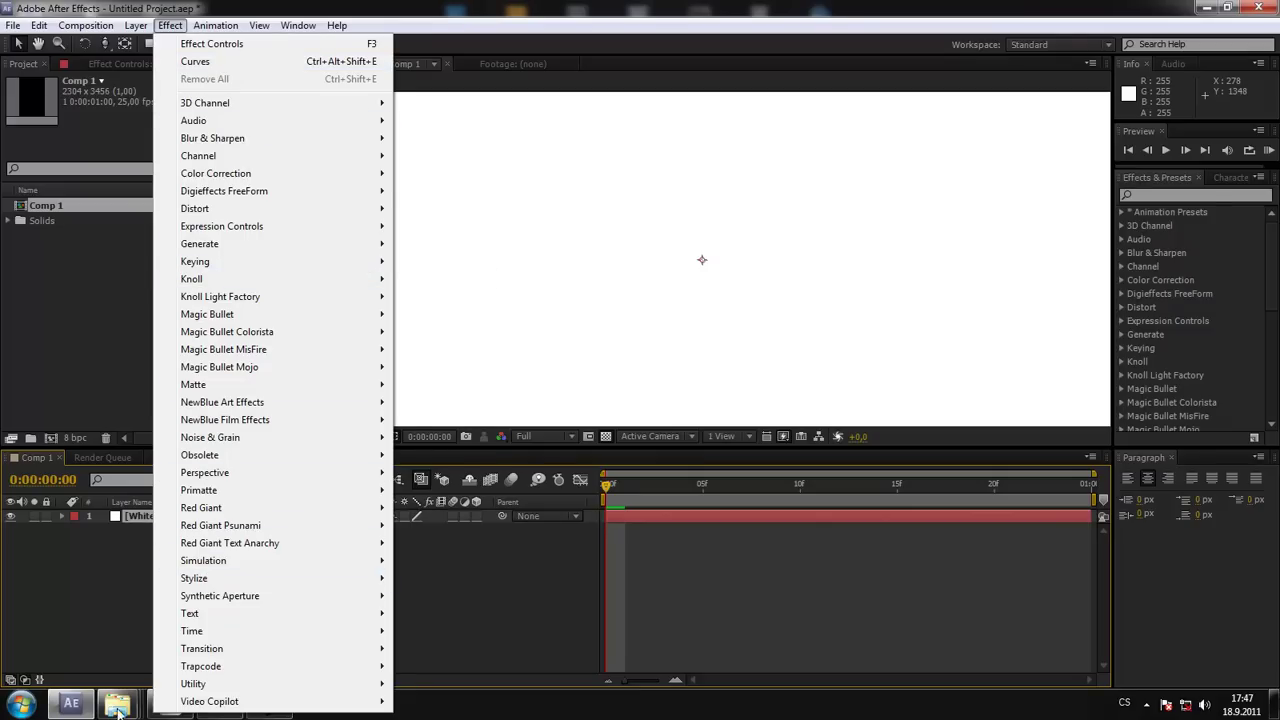
click(117, 703)
click(257, 619)
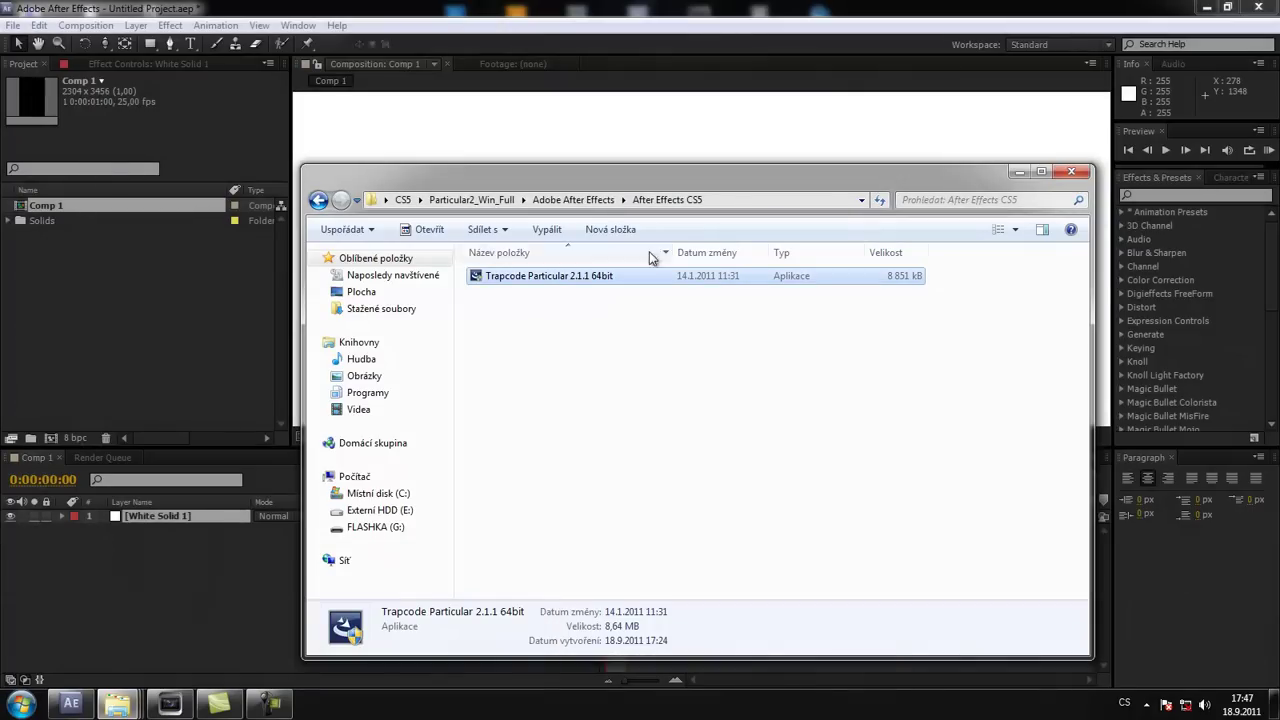
click(117, 703)
click(469, 615)
Inspect the Plug-ins > Trapcode folder, go back to Support Files, and return to After Effects
double_click(540, 492)
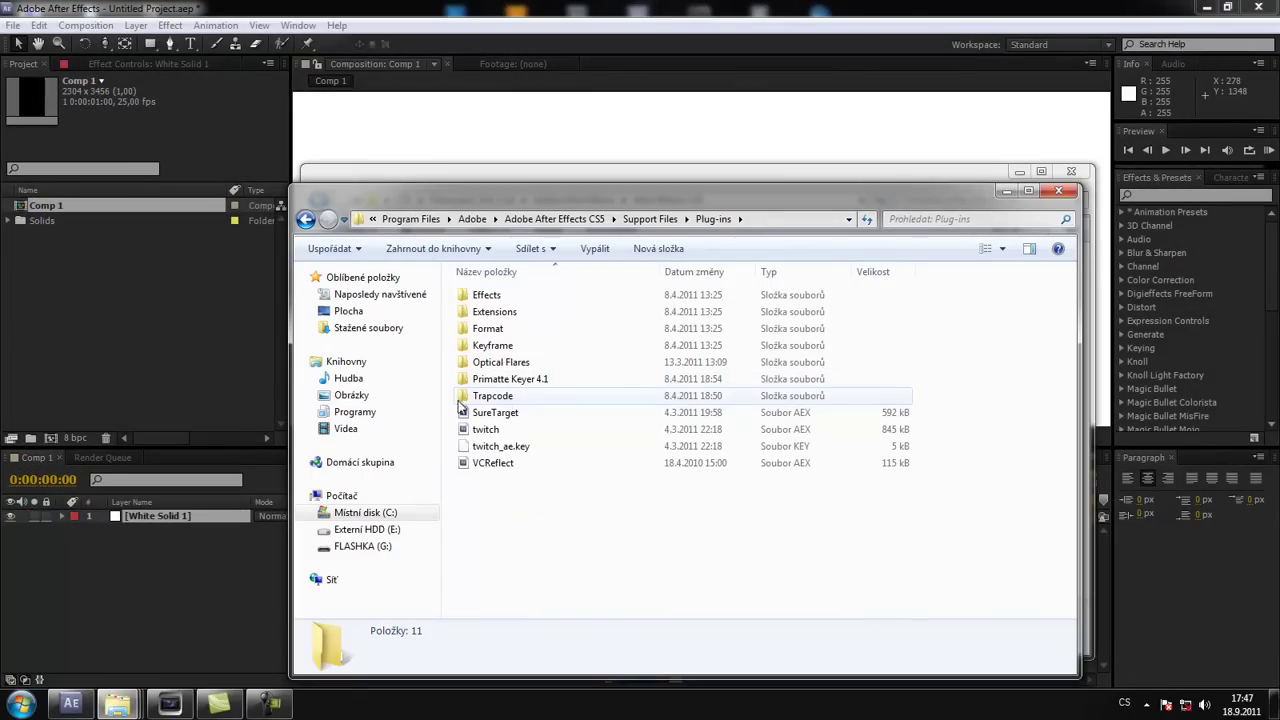
mouse_move(479, 402)
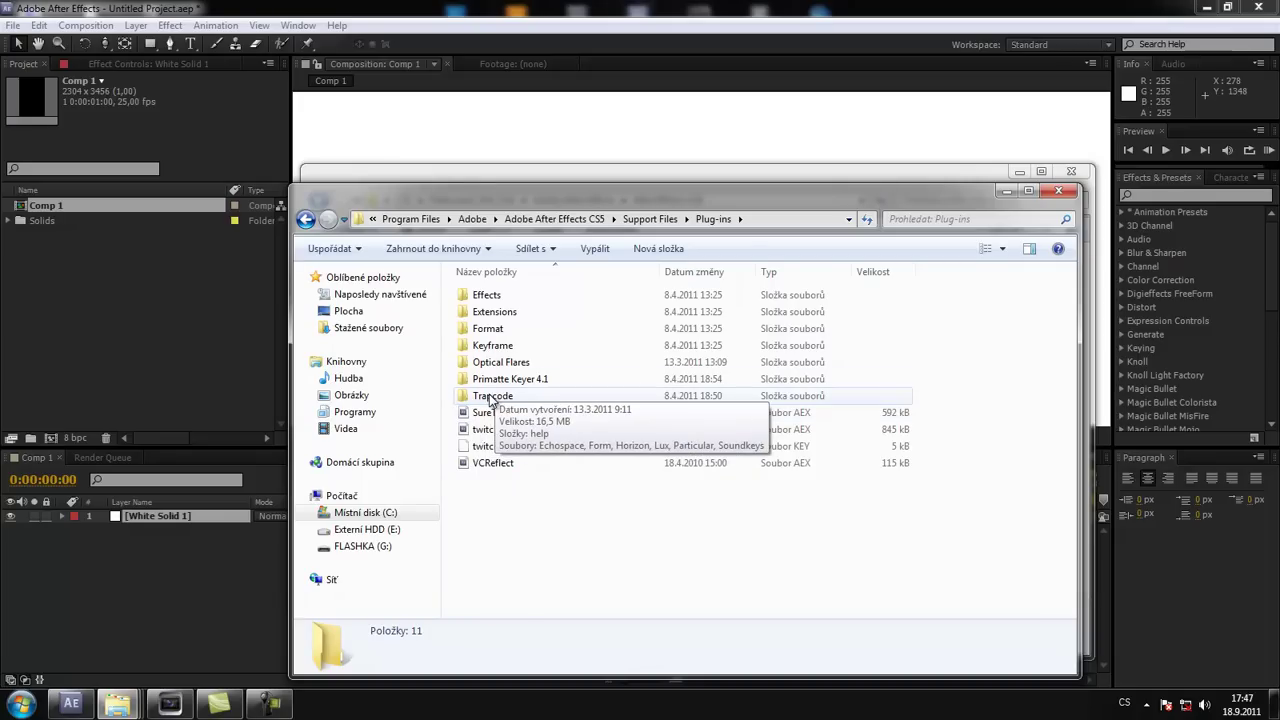
double_click(491, 396)
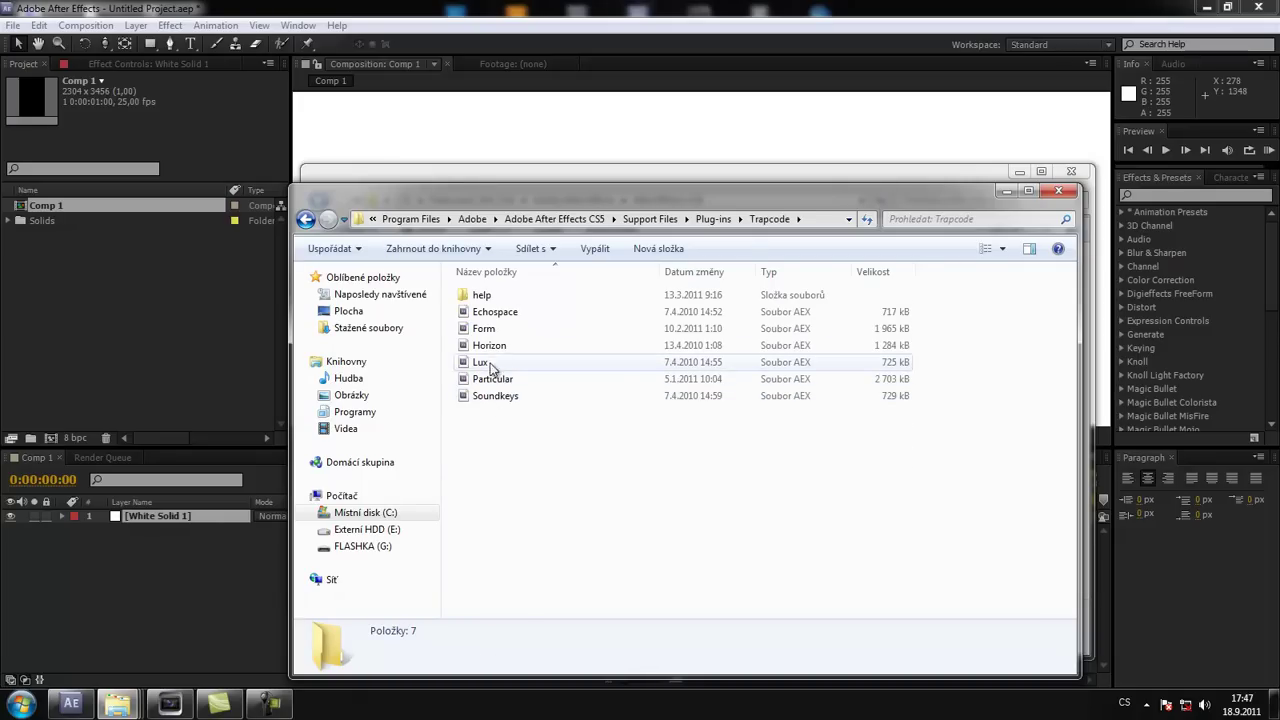
click(650, 219)
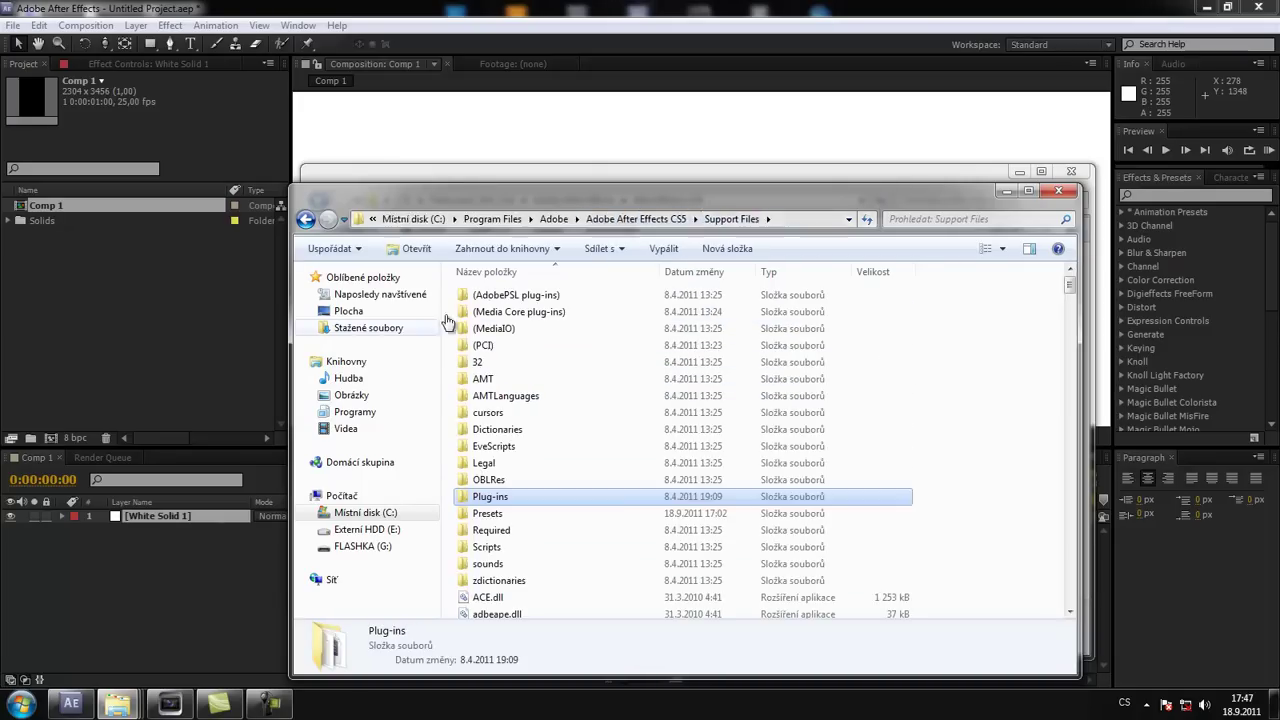
click(184, 361)
click(170, 25)
click(110, 414)
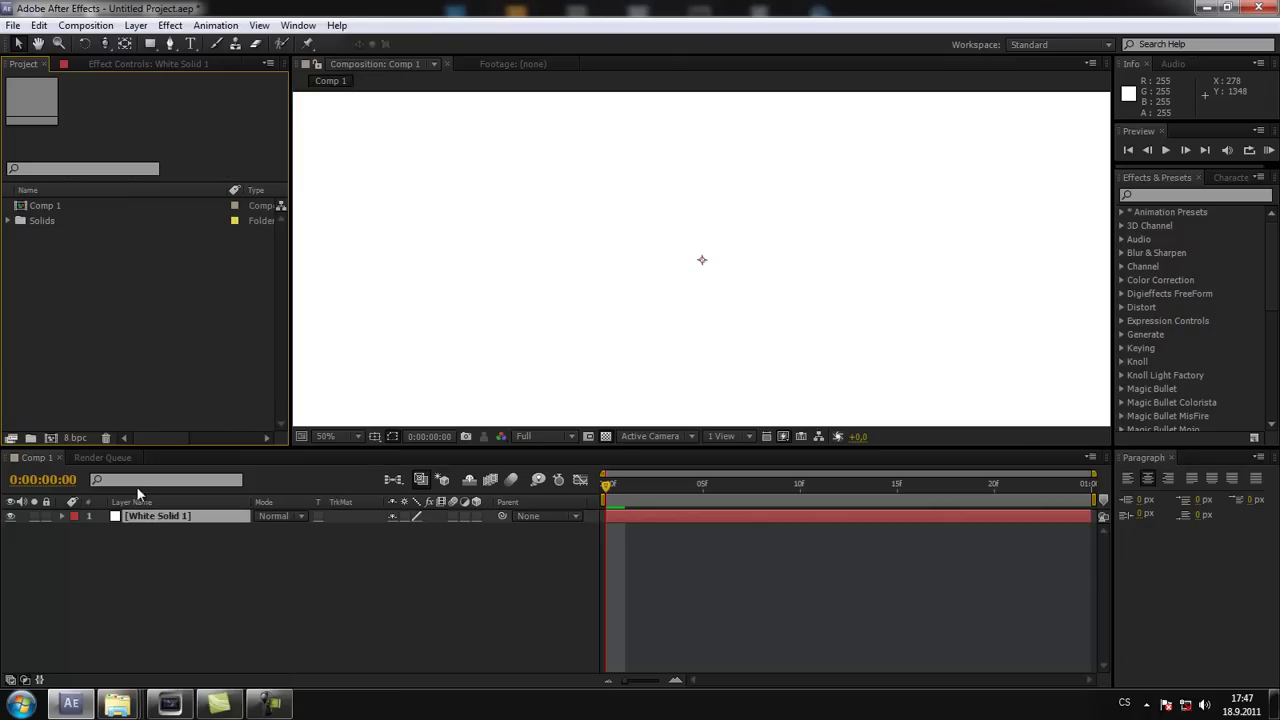
click(170, 25)
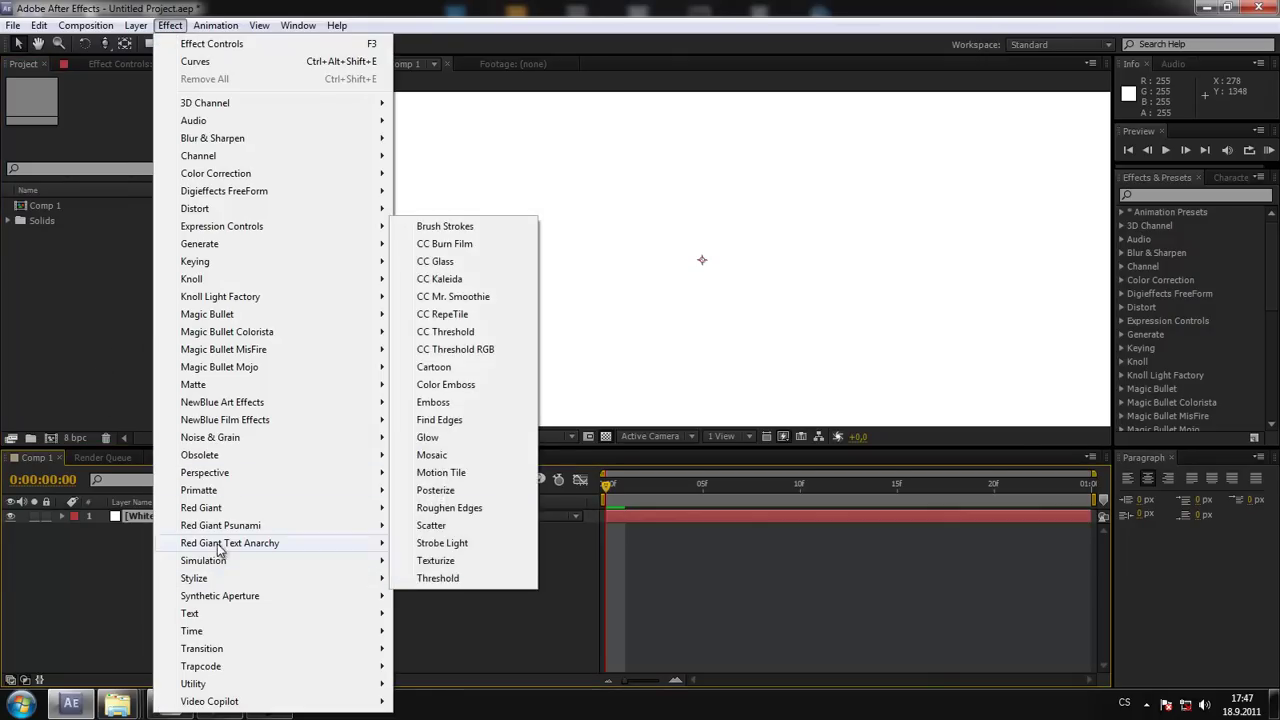
mouse_move(214, 666)
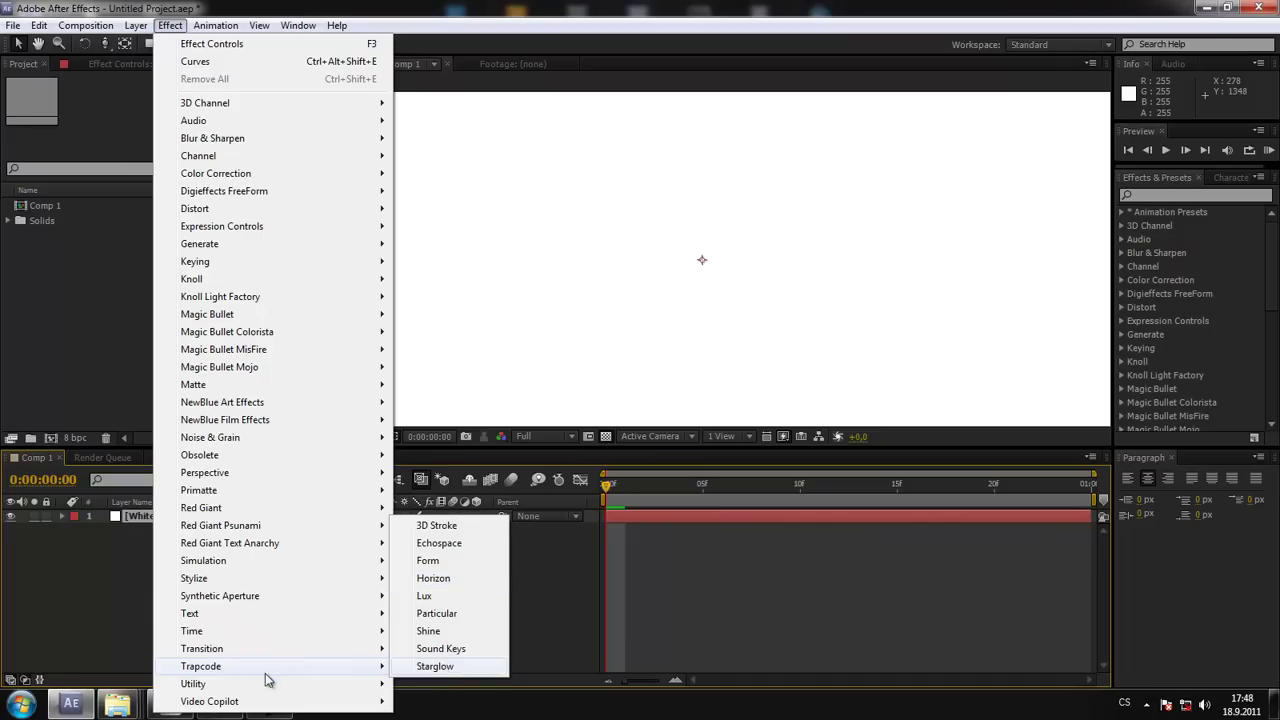
mouse_move(280, 701)
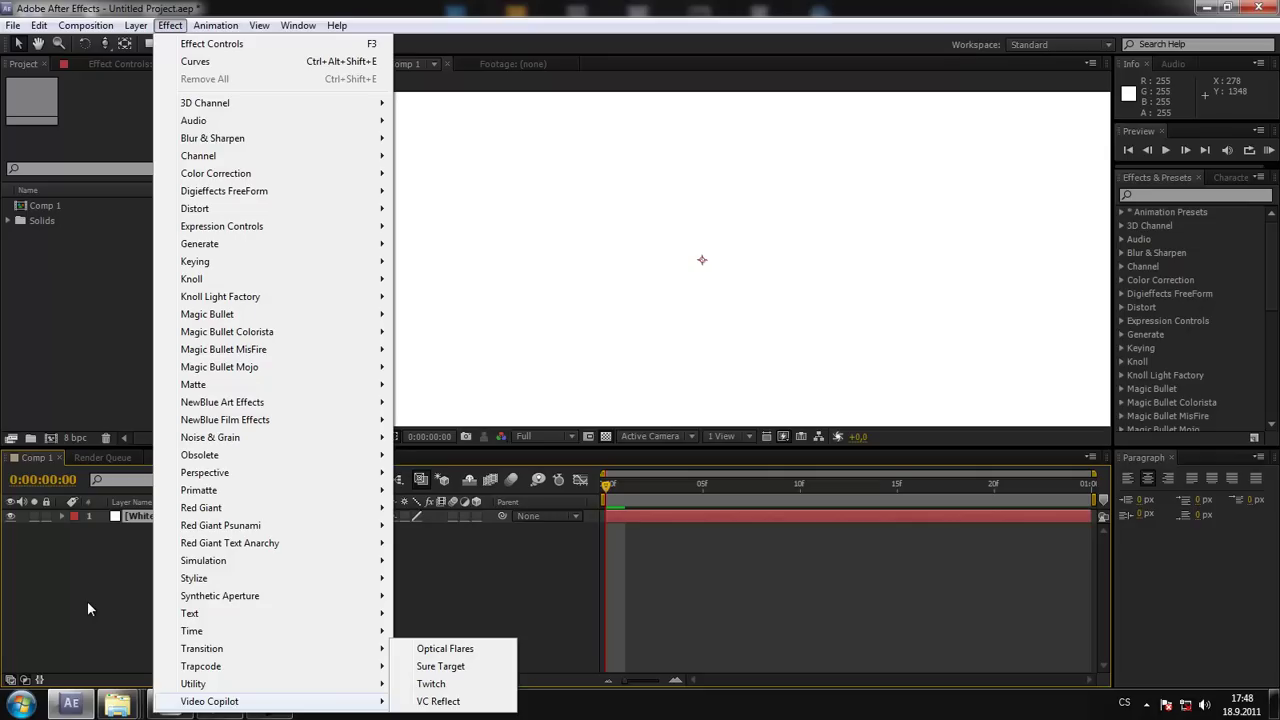
click(110, 274)
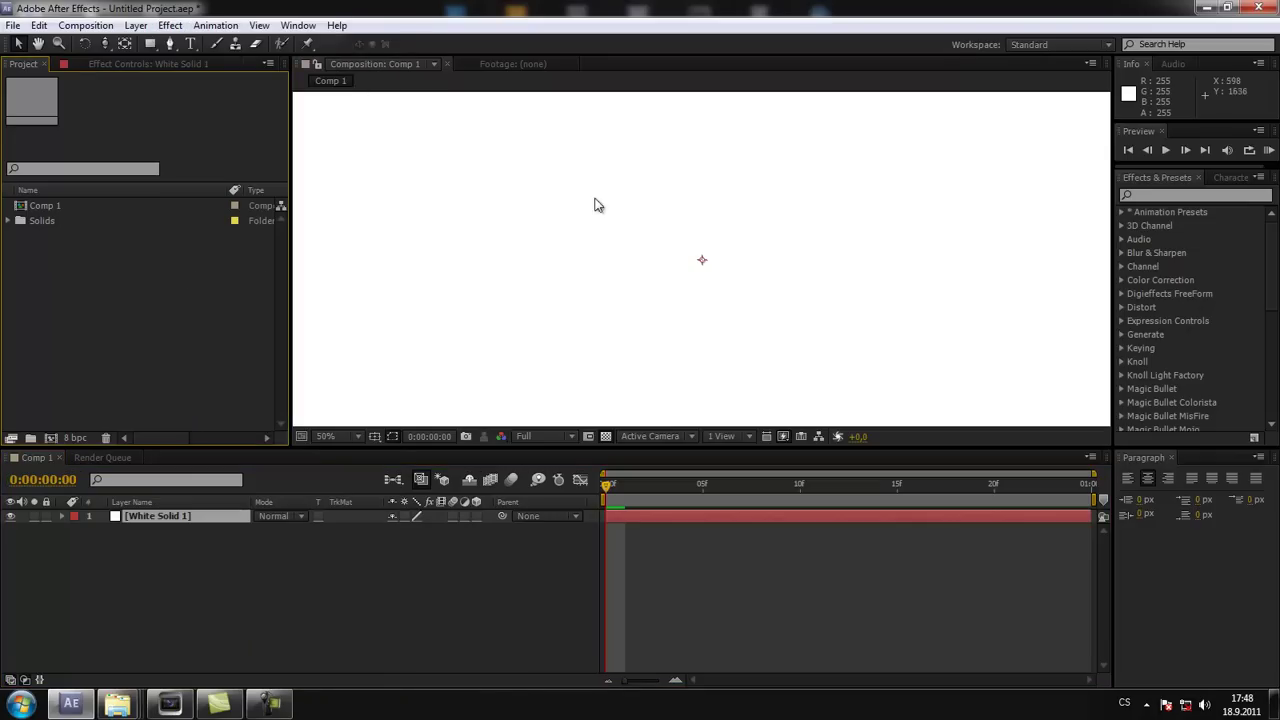
click(1206, 7)
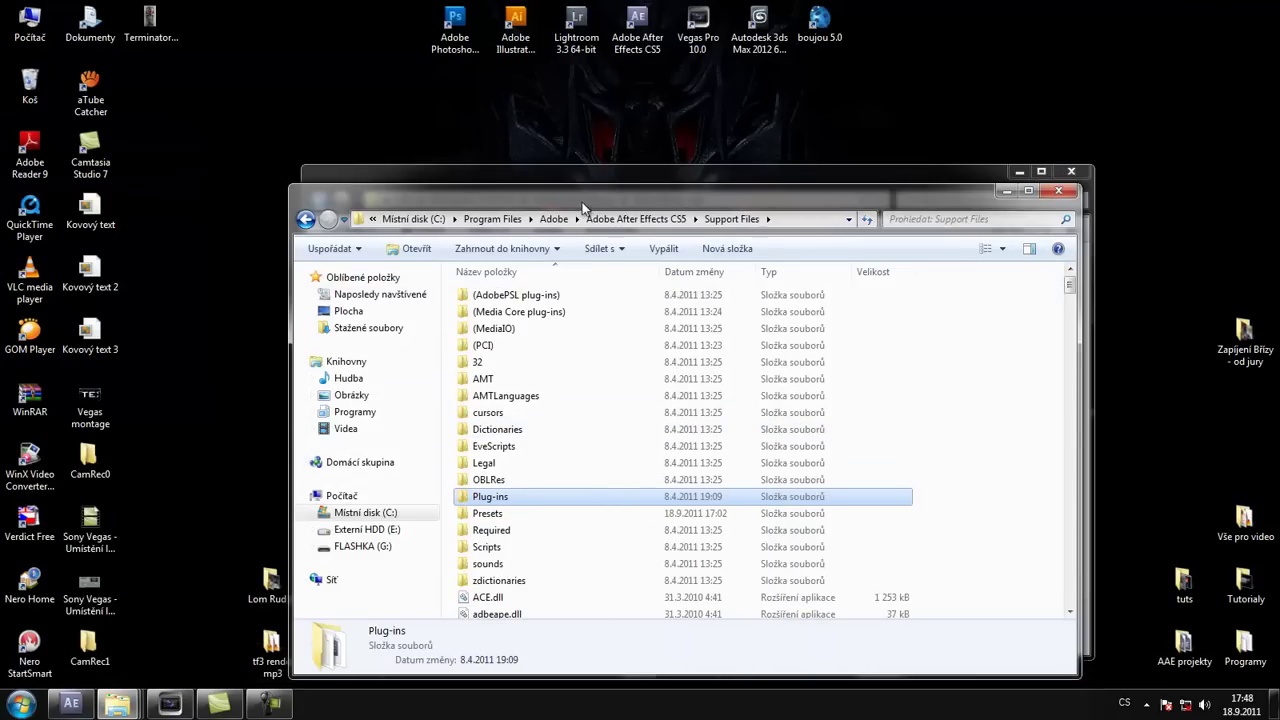
drag(581, 202, 535, 140)
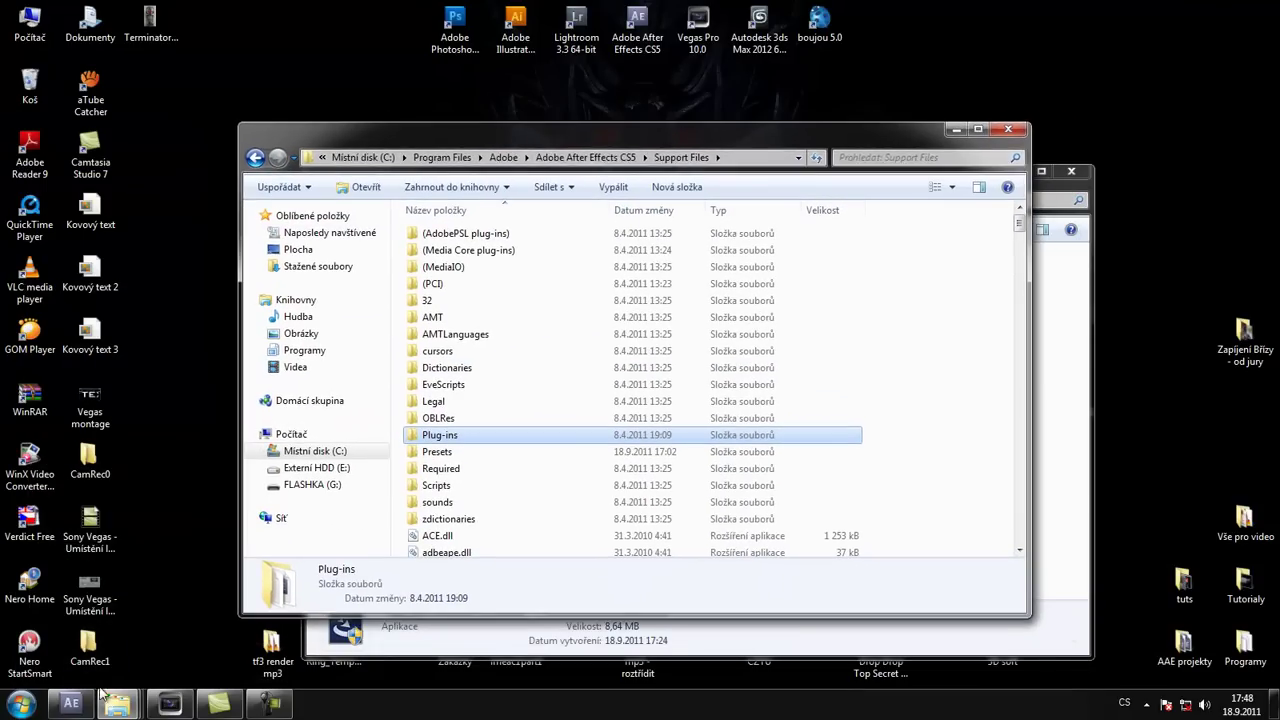
click(71, 703)
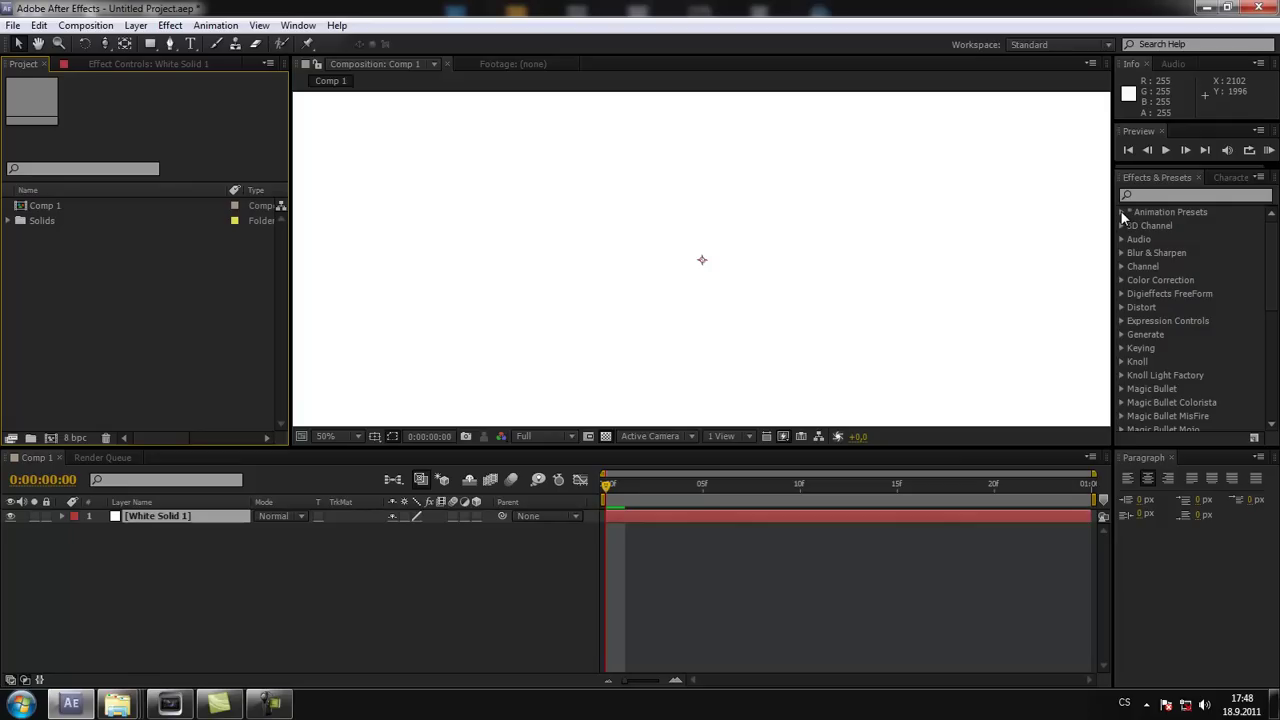
click(1124, 213)
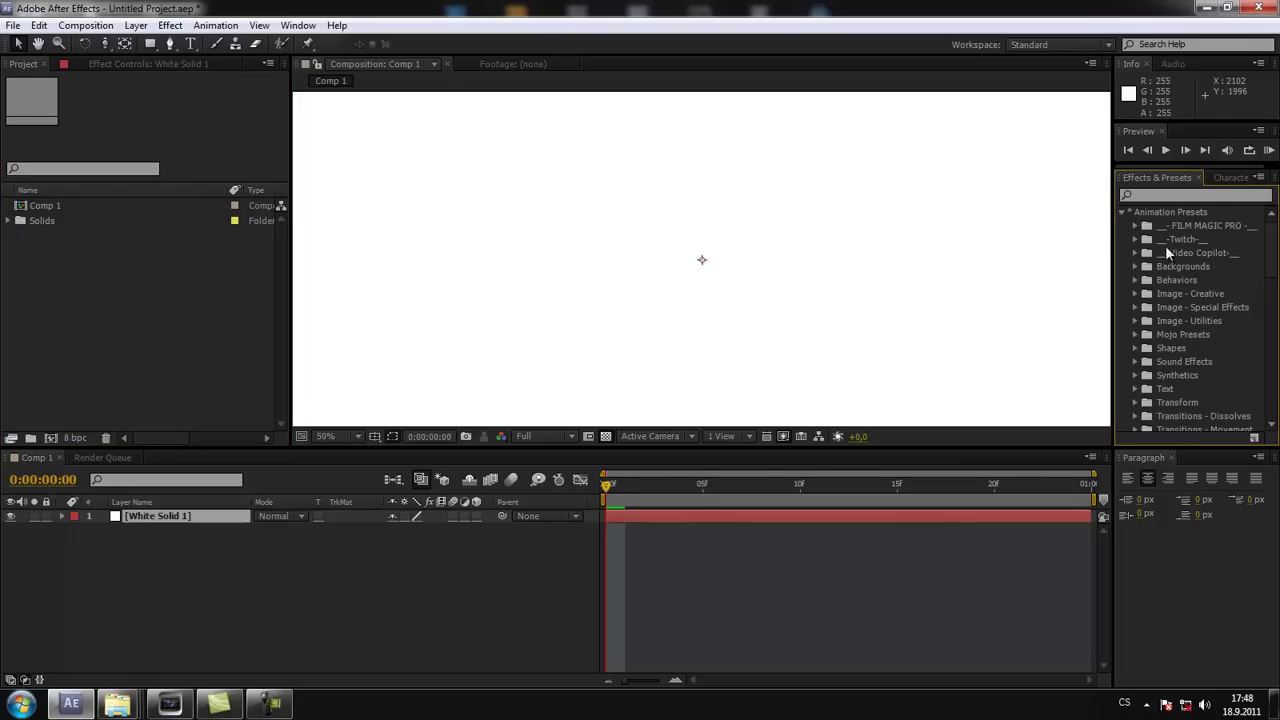
drag(1275, 247, 1275, 284)
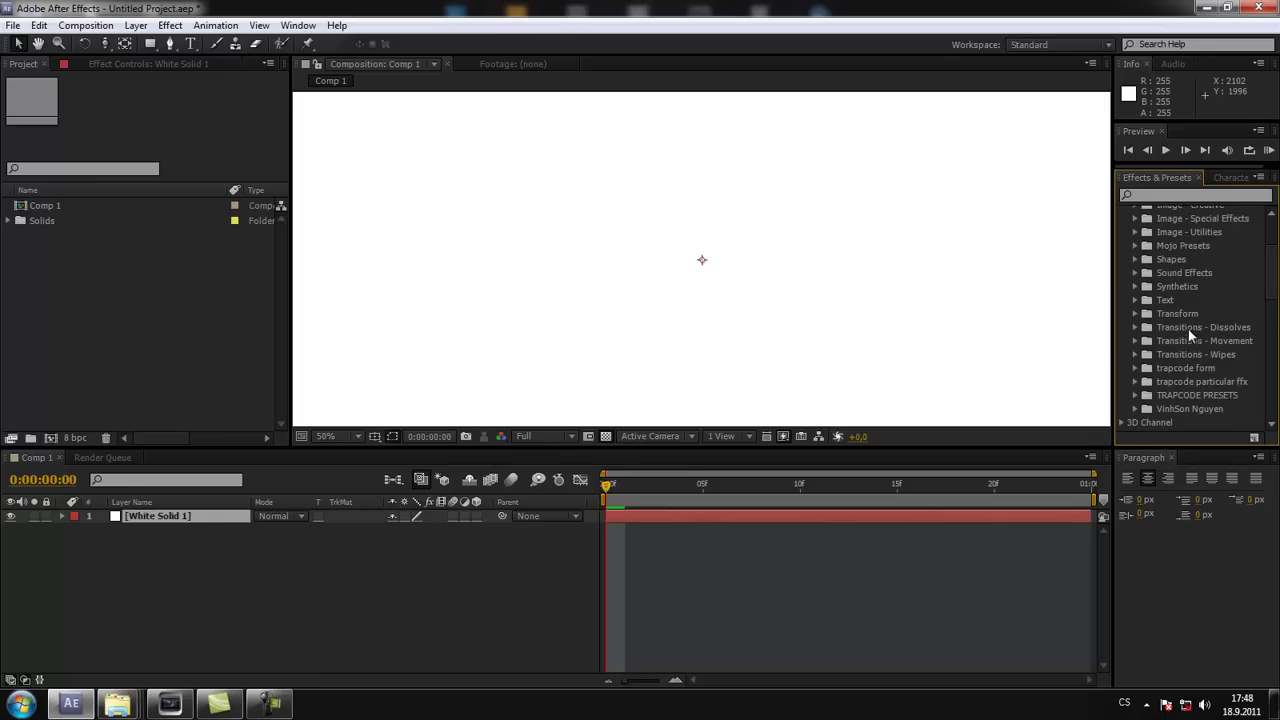
drag(1272, 292, 1270, 265)
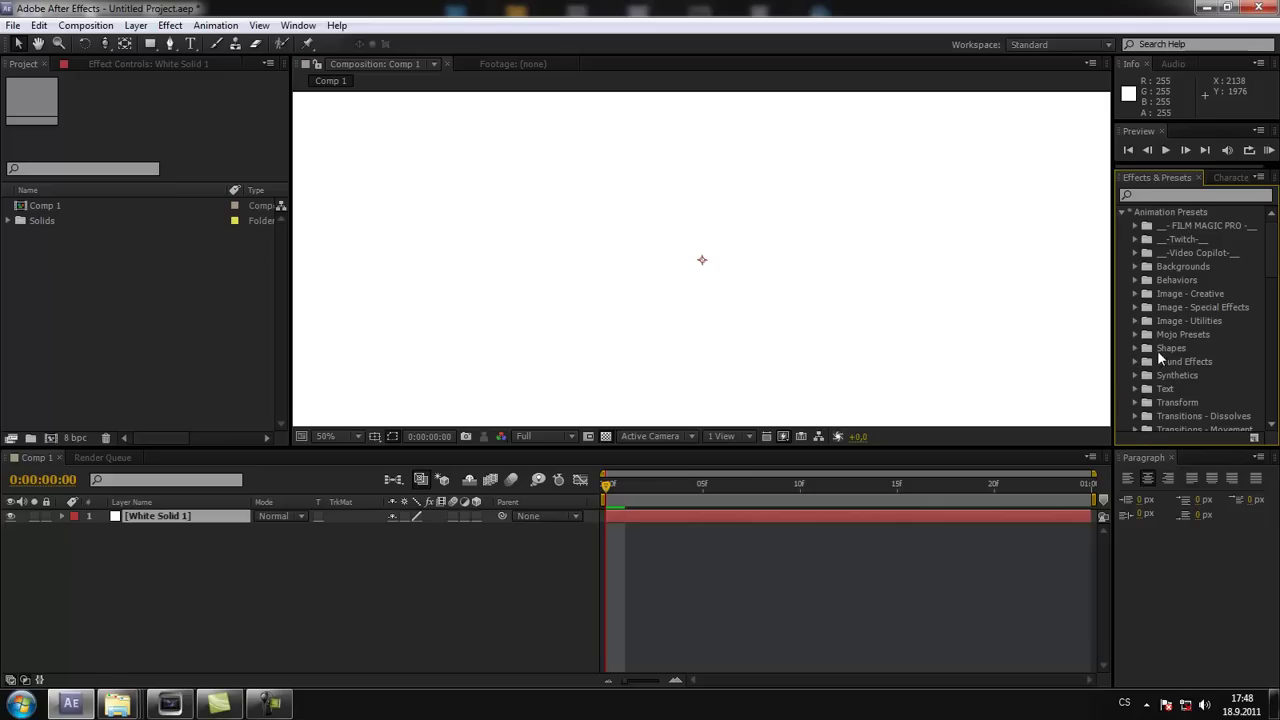
scroll(1162, 406, down, 1)
scroll(1162, 406, up, 1)
click(1136, 295)
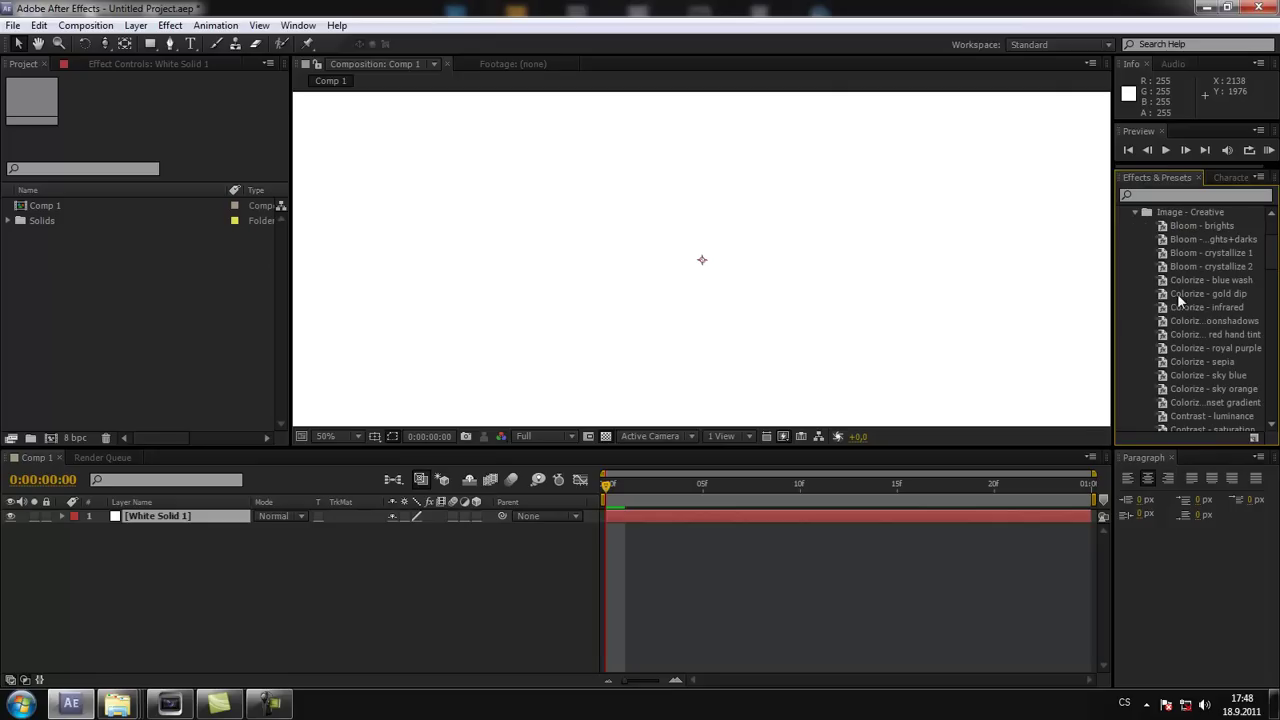
click(1135, 213)
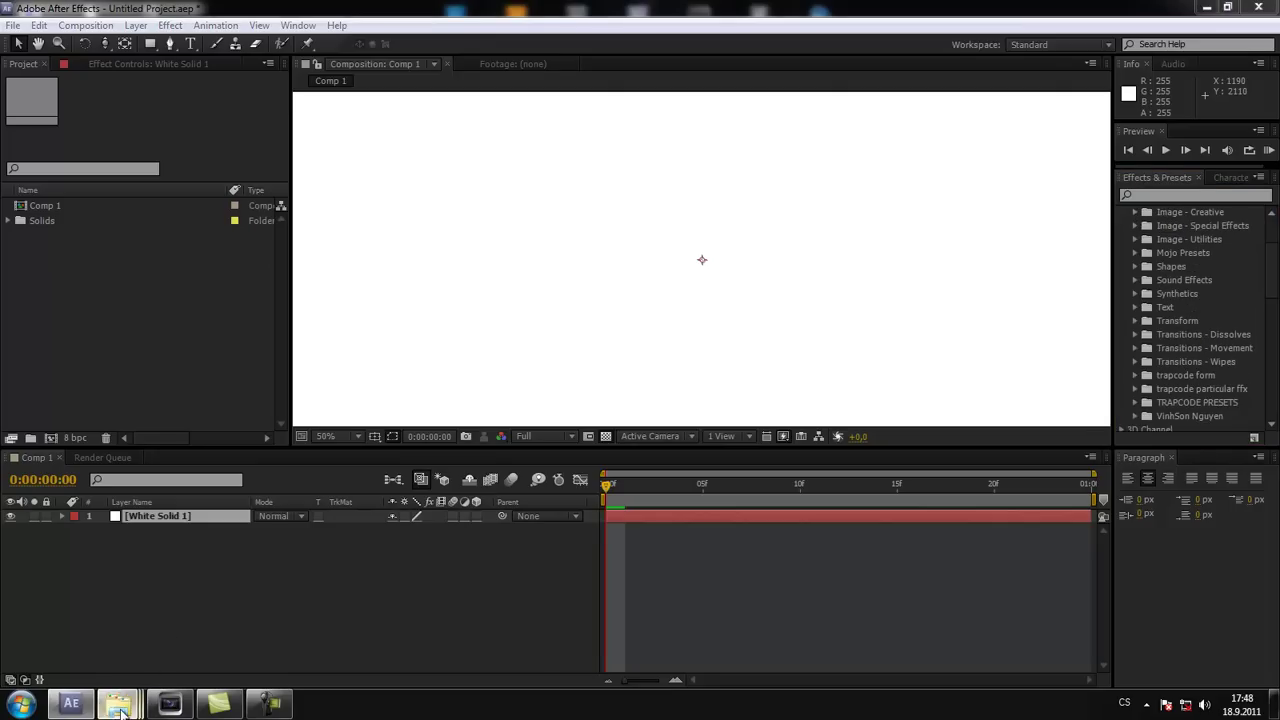
mouse_move(117, 703)
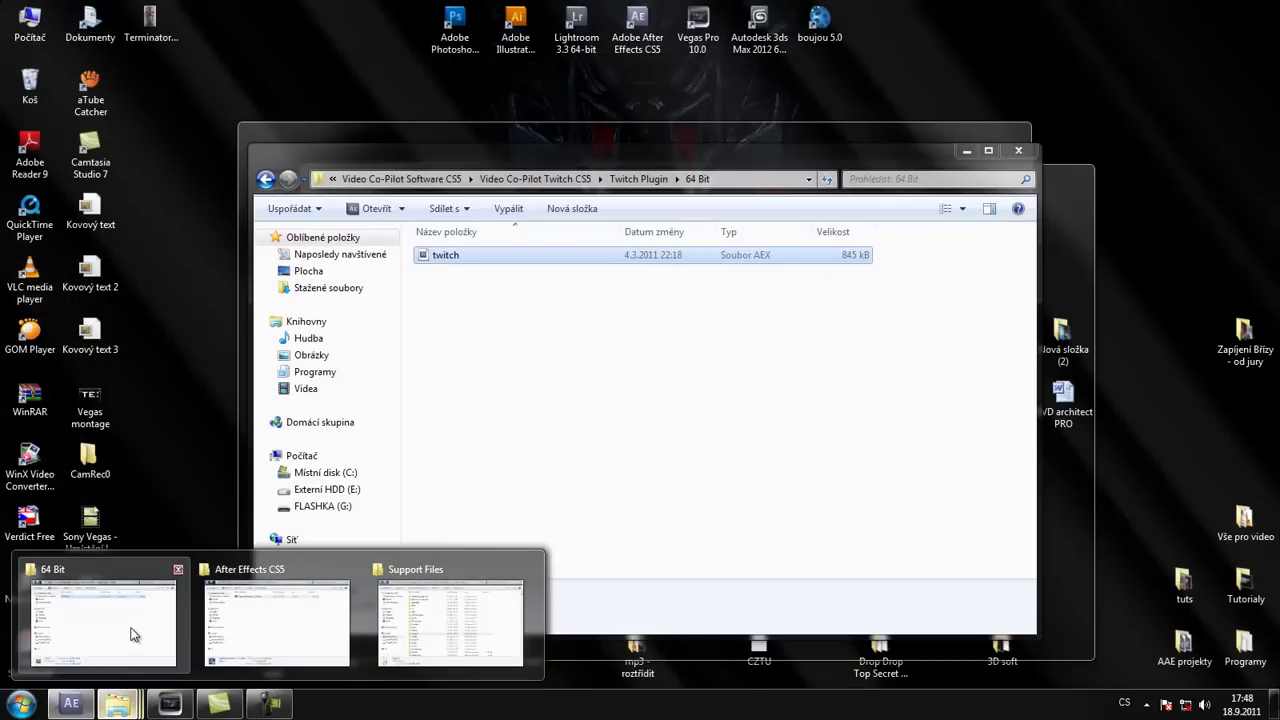
Browse AE Twitch Presets > 64 Bit > _-Twitch-_ to view the .ffx presets, then return to 64 Bit
click(135, 635)
click(570, 181)
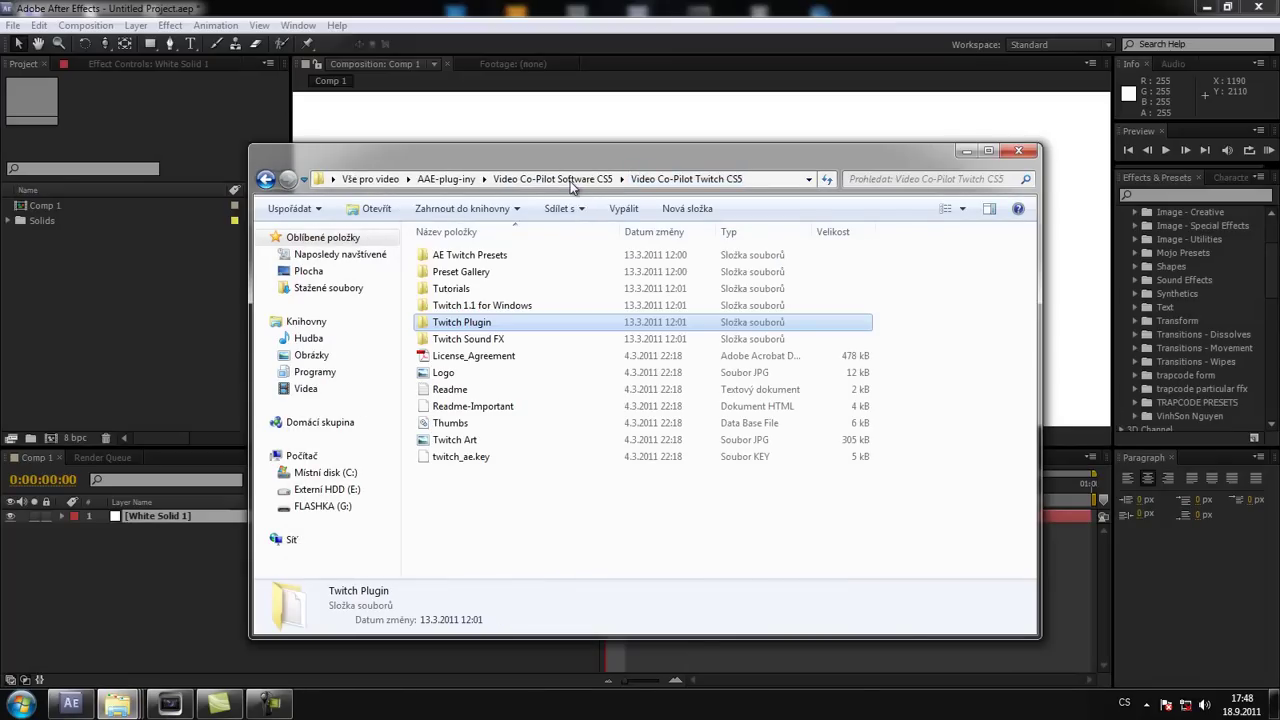
double_click(458, 256)
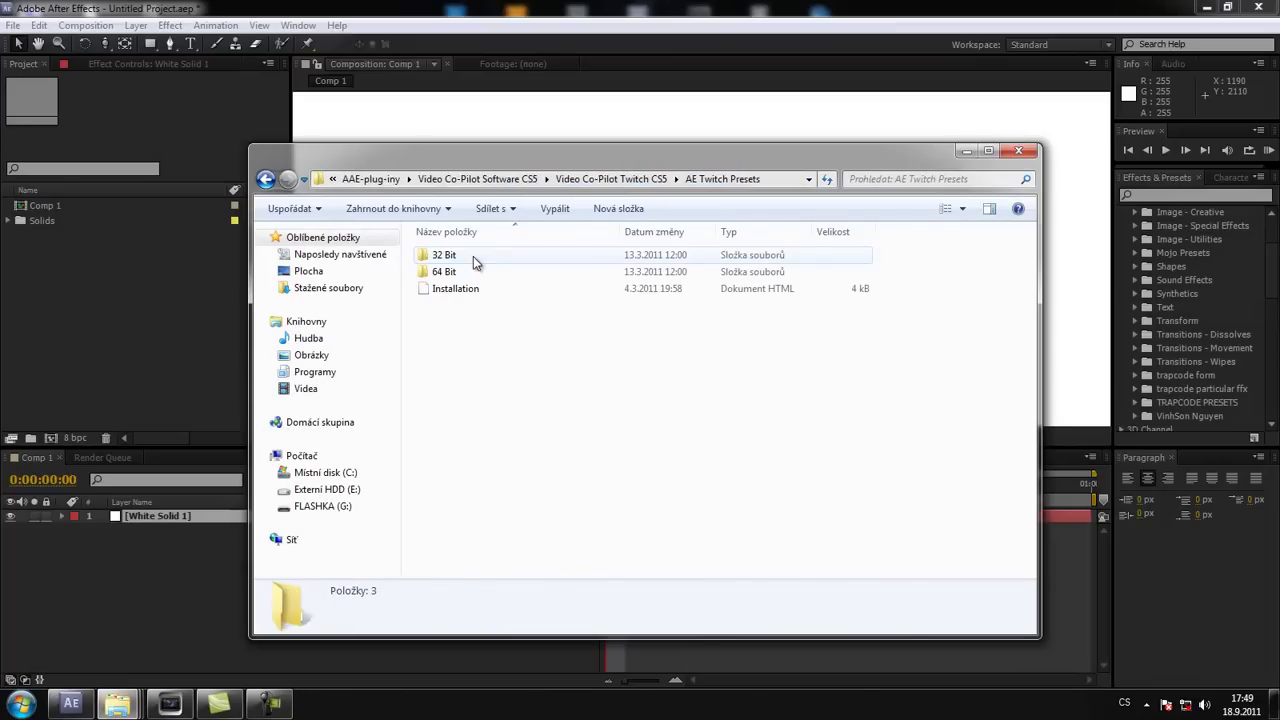
double_click(448, 271)
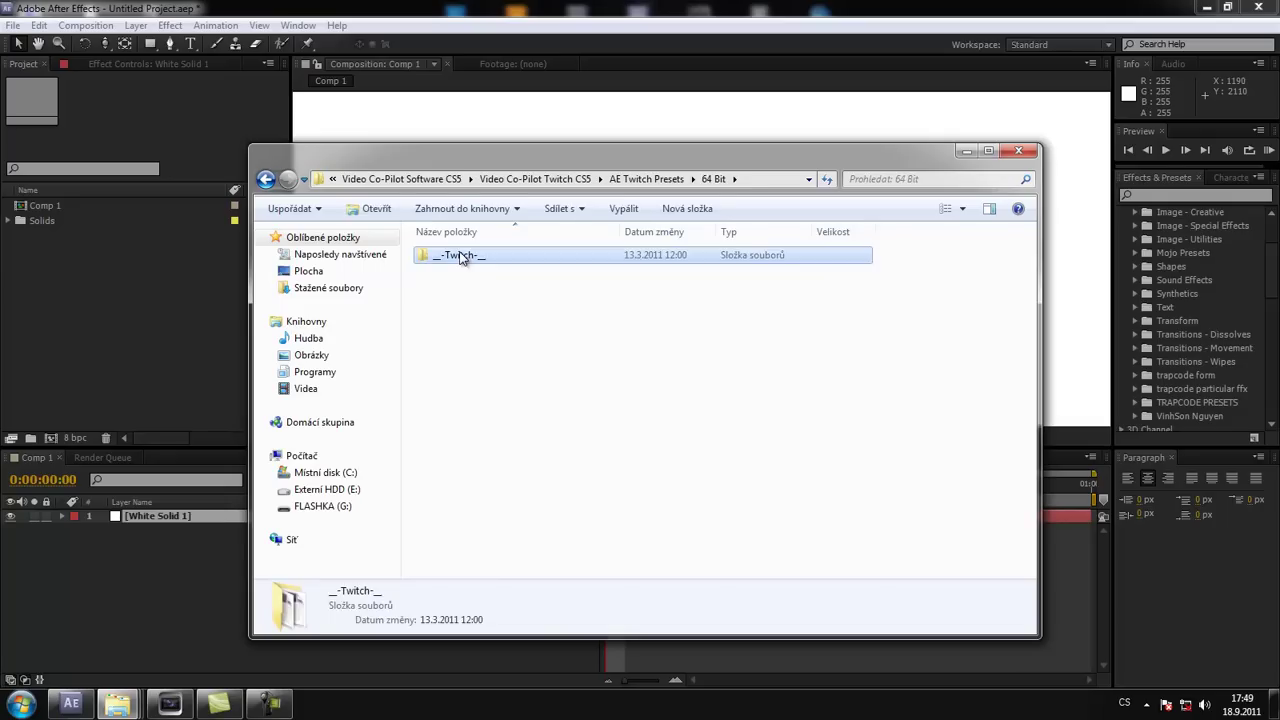
double_click(458, 256)
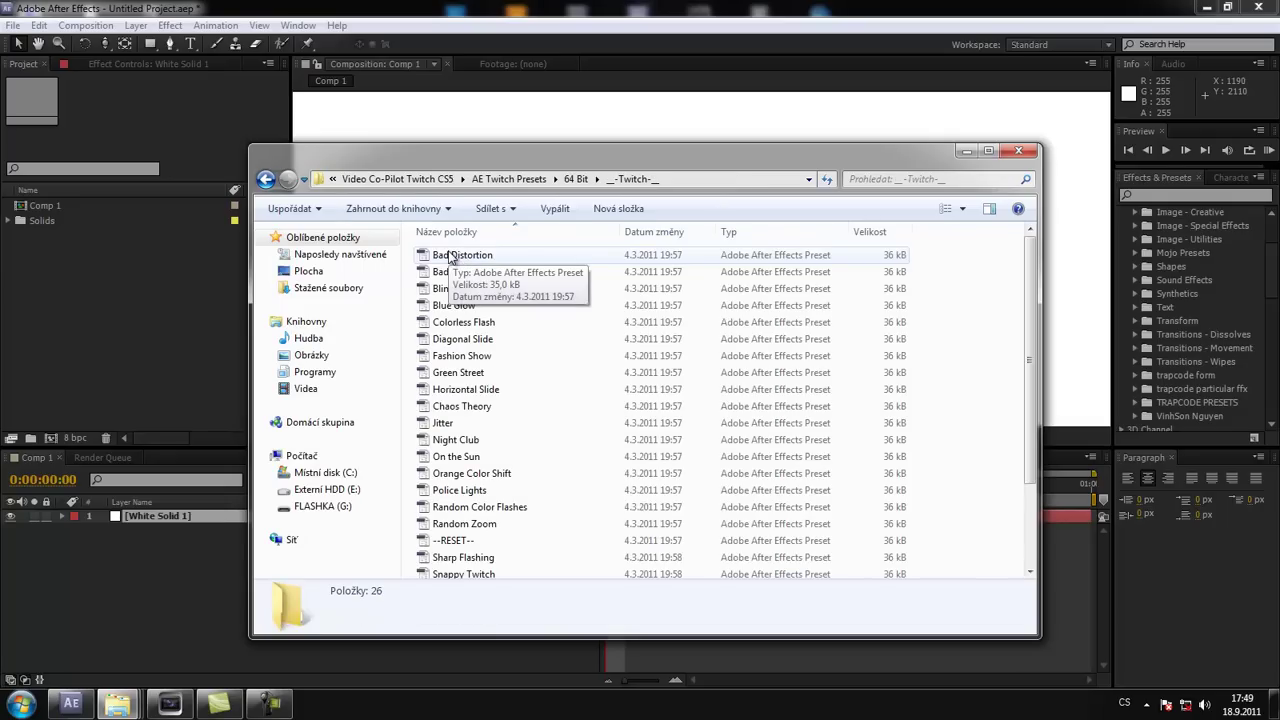
click(448, 338)
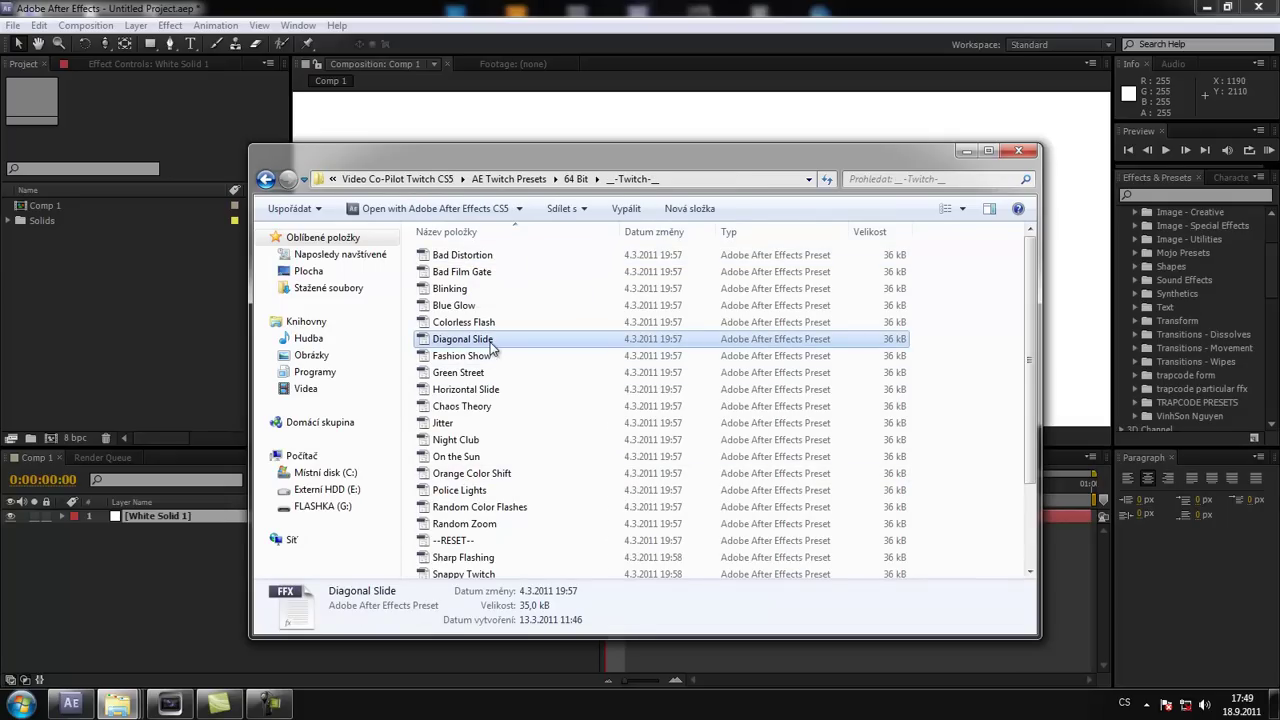
key(ctrl+shift+7)
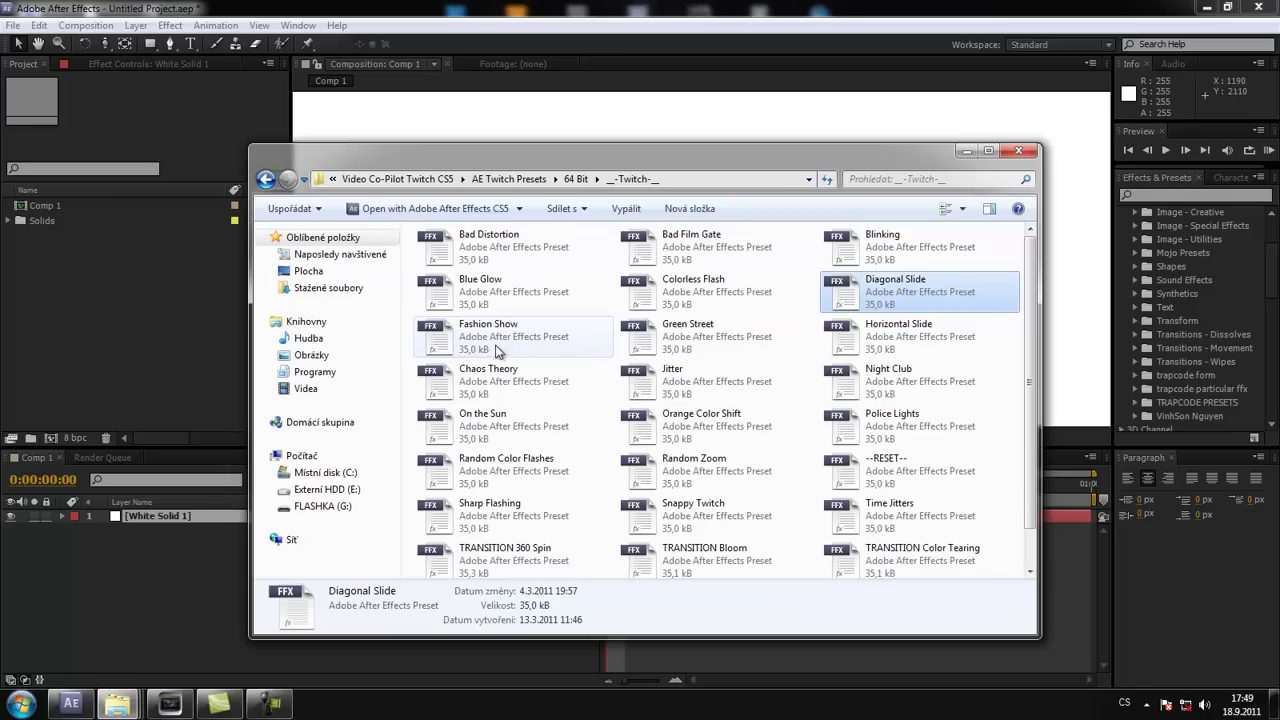
key(ctrl+shift+6)
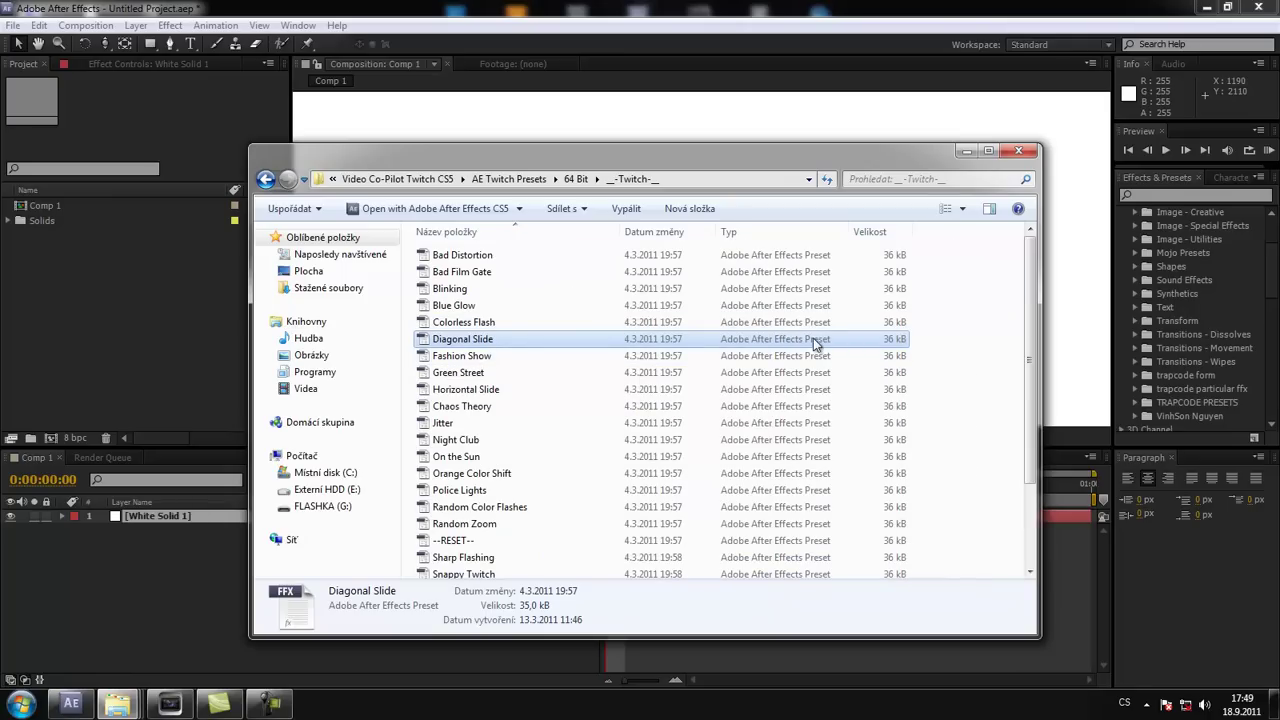
click(575, 180)
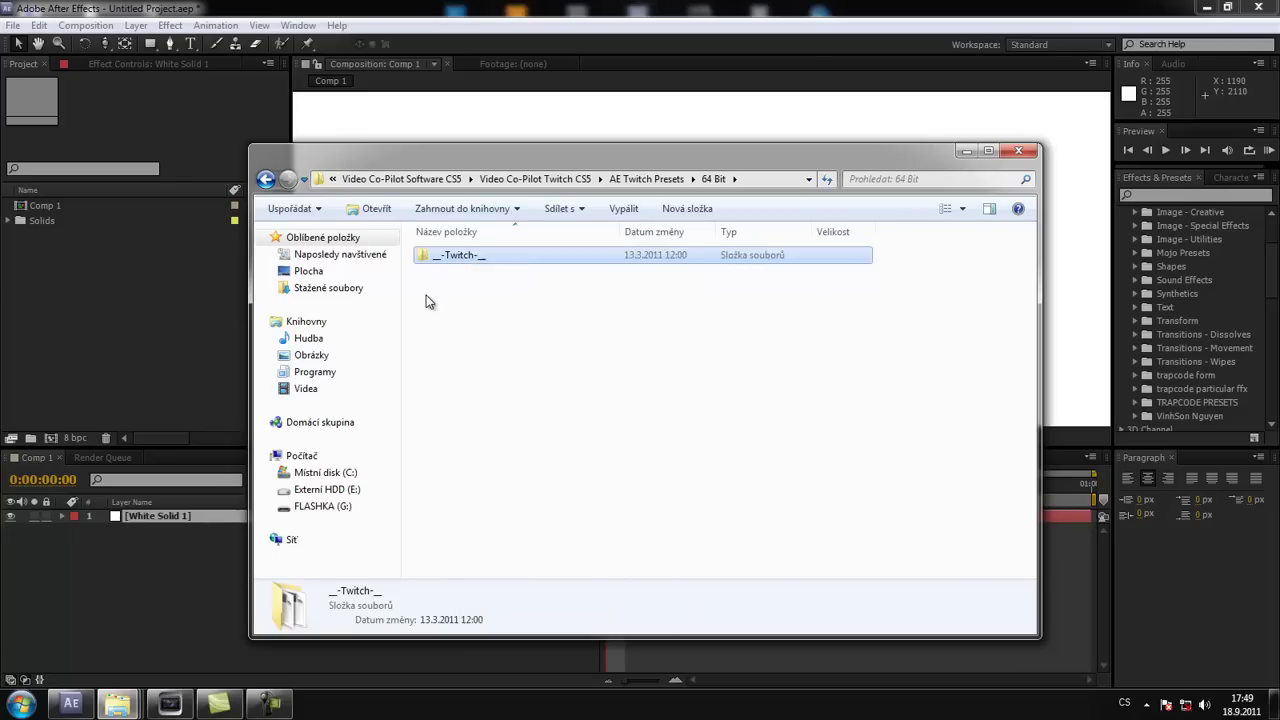
click(448, 455)
Switch to the Support Files window and open Presets to confirm _-Twitch-_ is there
mouse_move(117, 703)
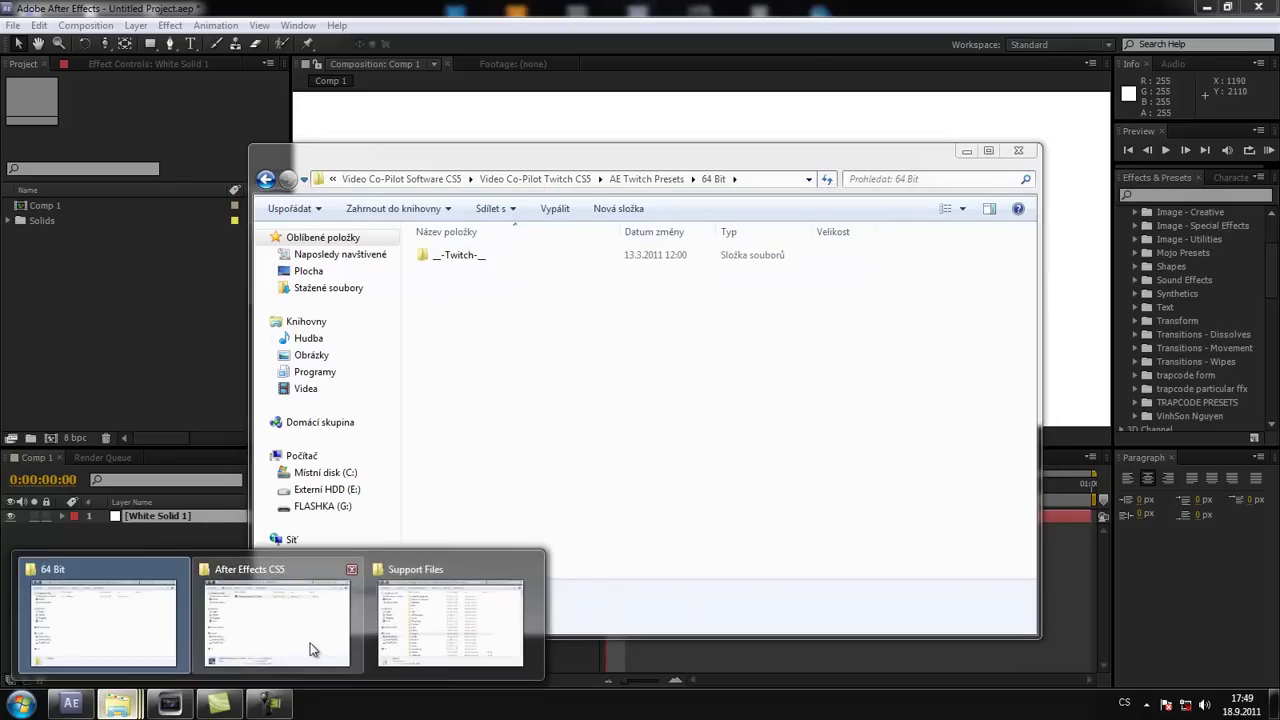
click(308, 645)
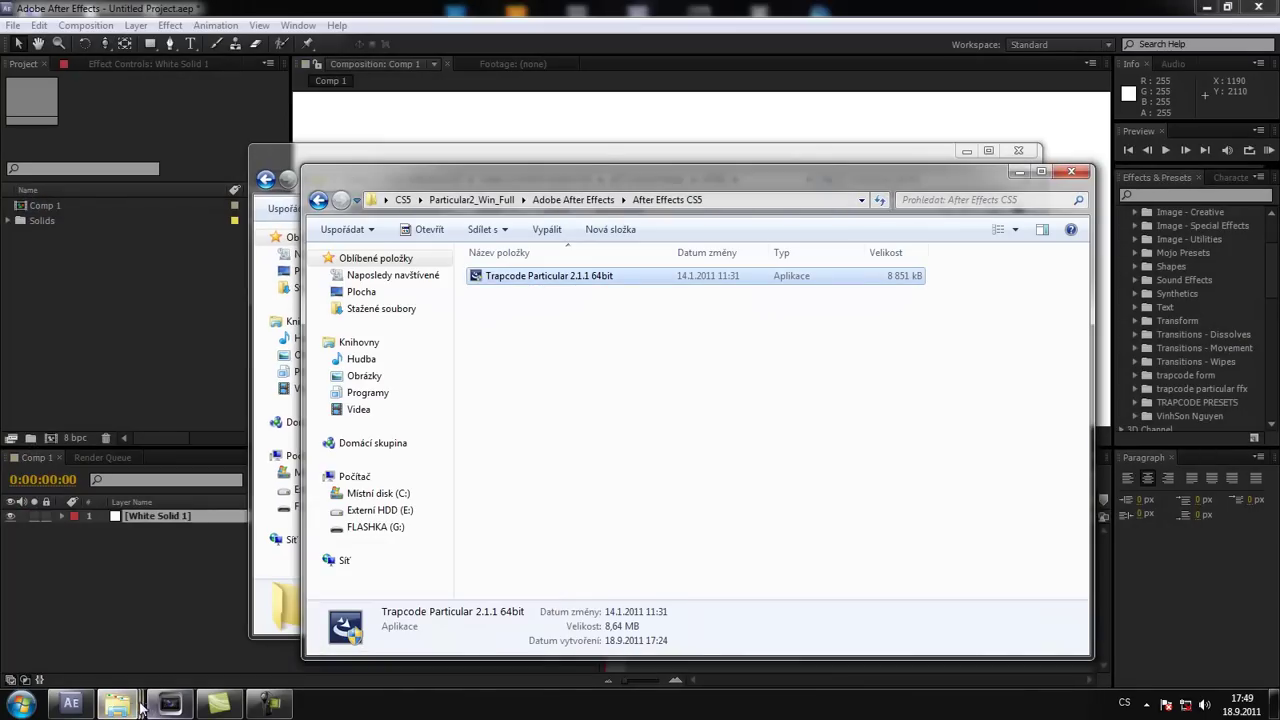
mouse_move(117, 703)
click(415, 623)
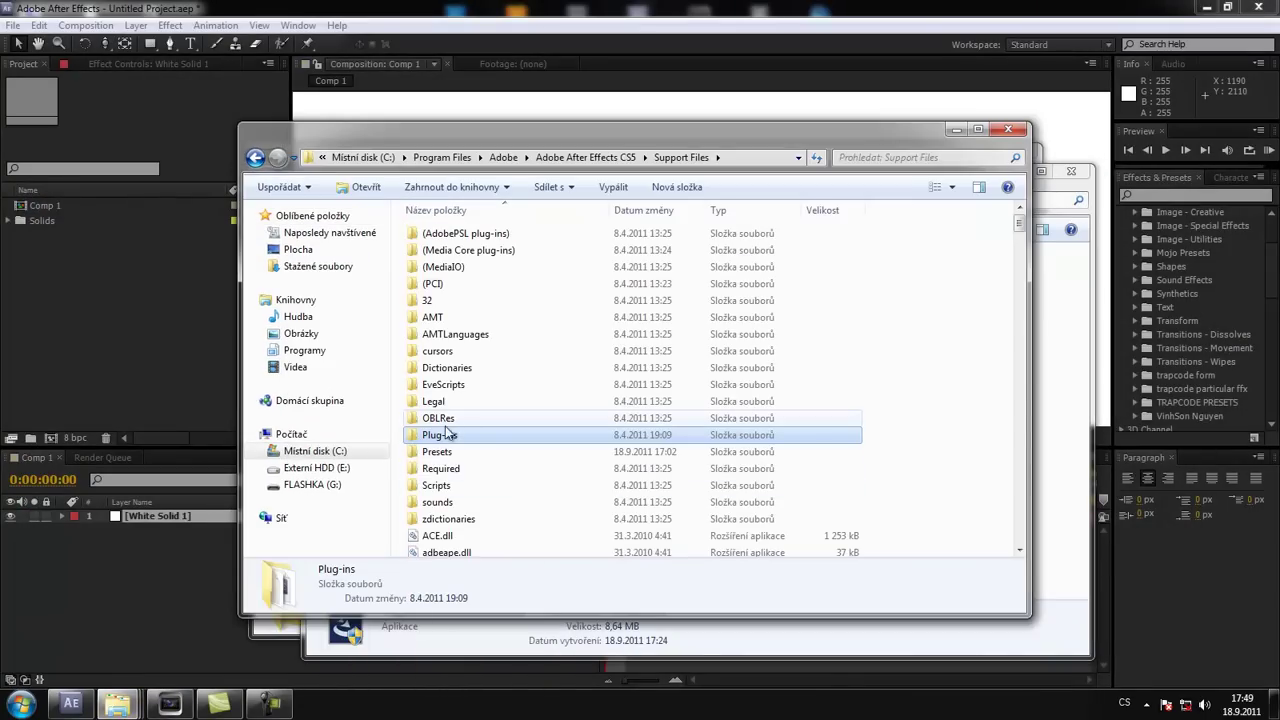
double_click(440, 451)
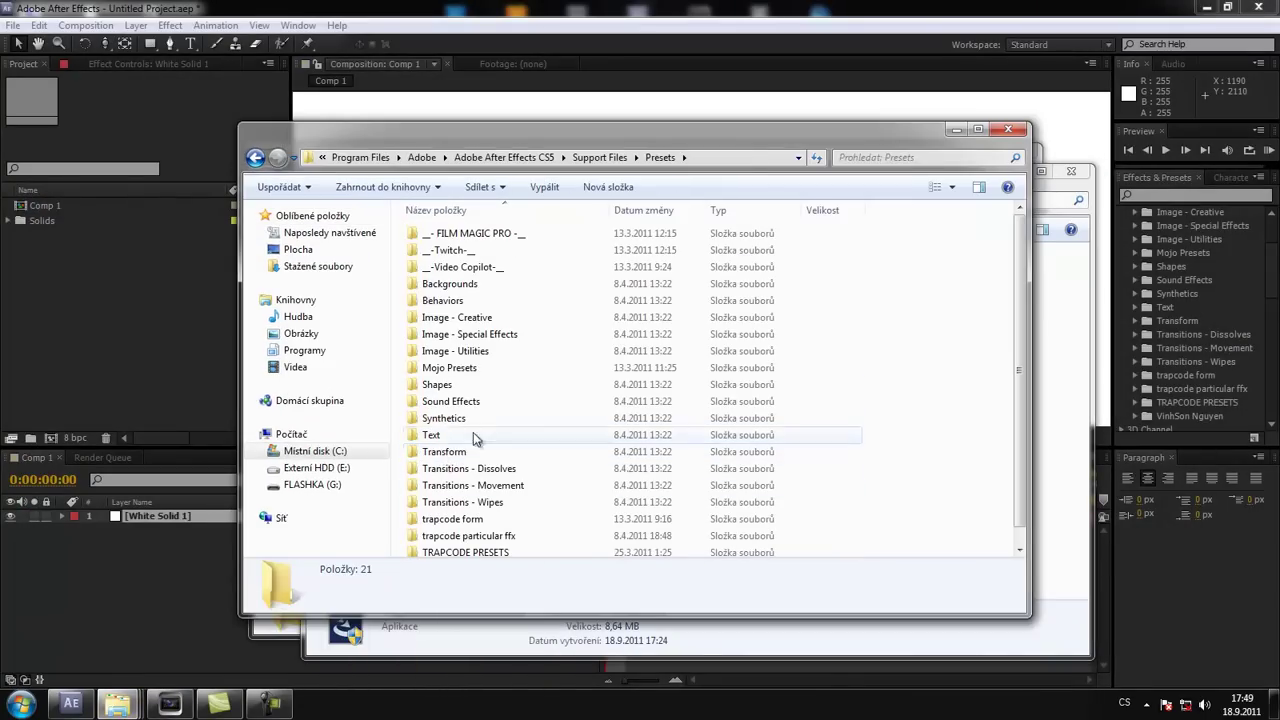
right_click(877, 350)
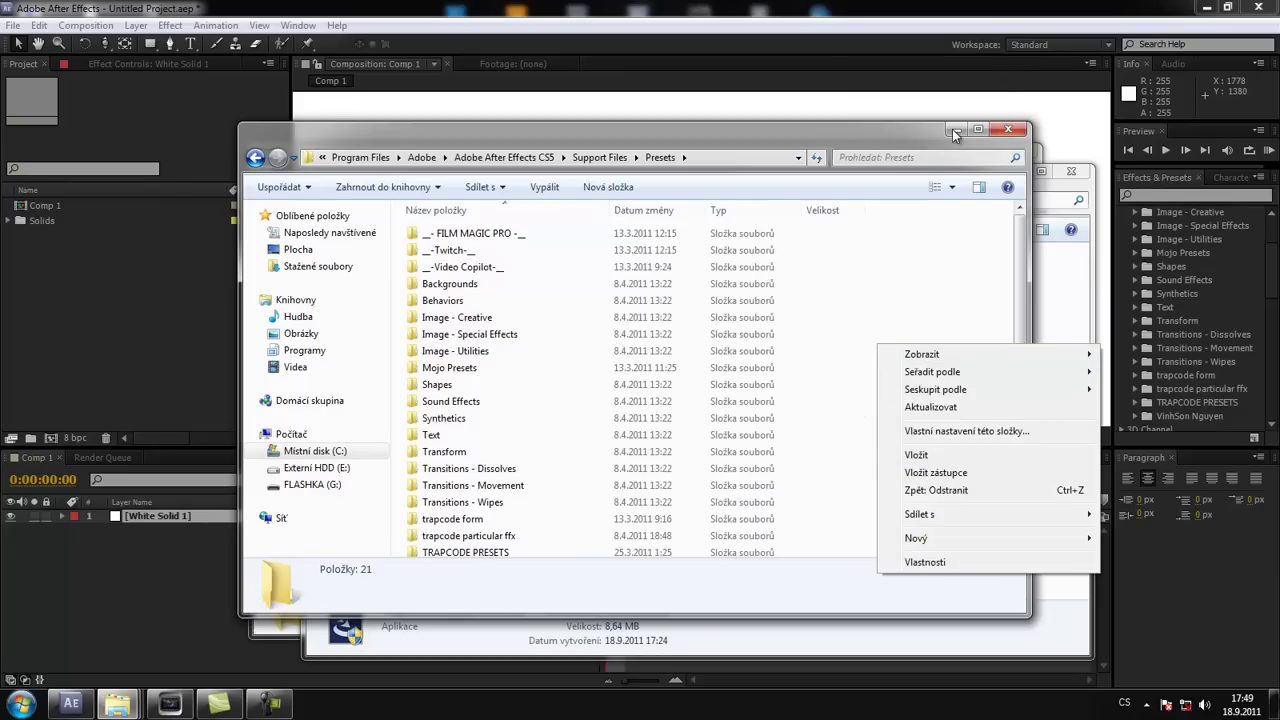
click(900, 141)
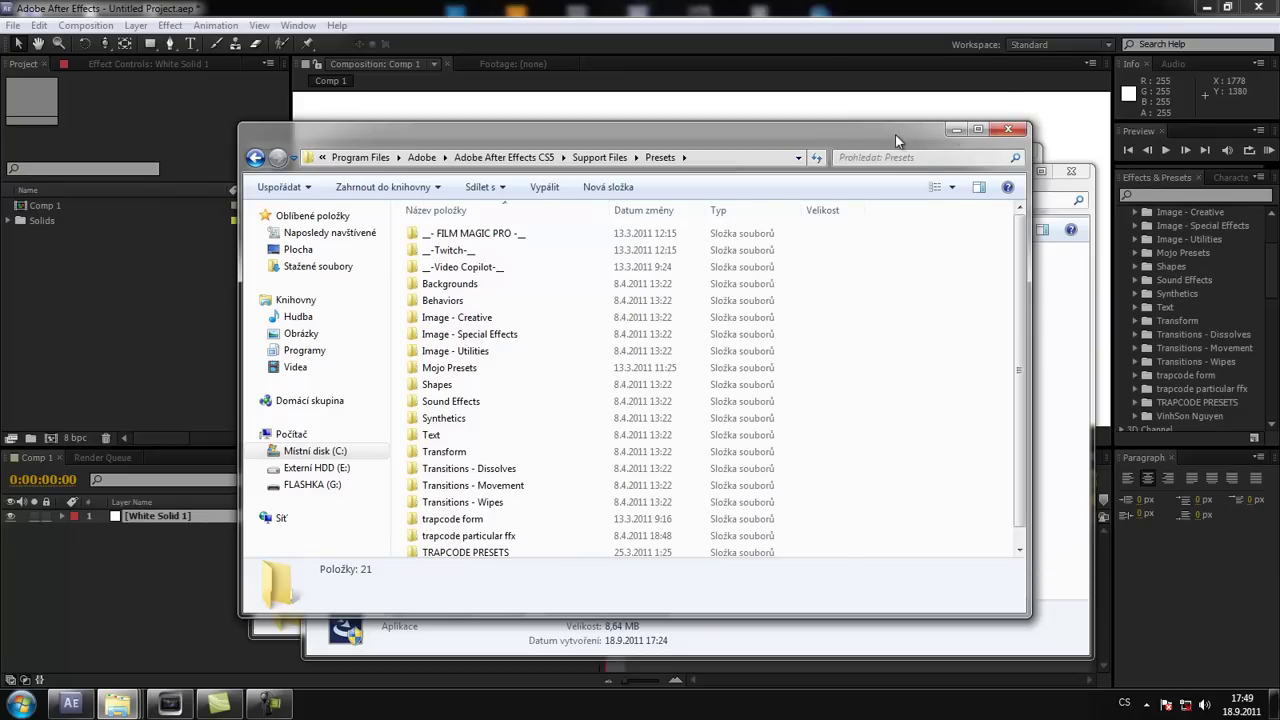
Minimize the Presets, After Effects CS5 and 64 Bit Explorer windows
click(957, 130)
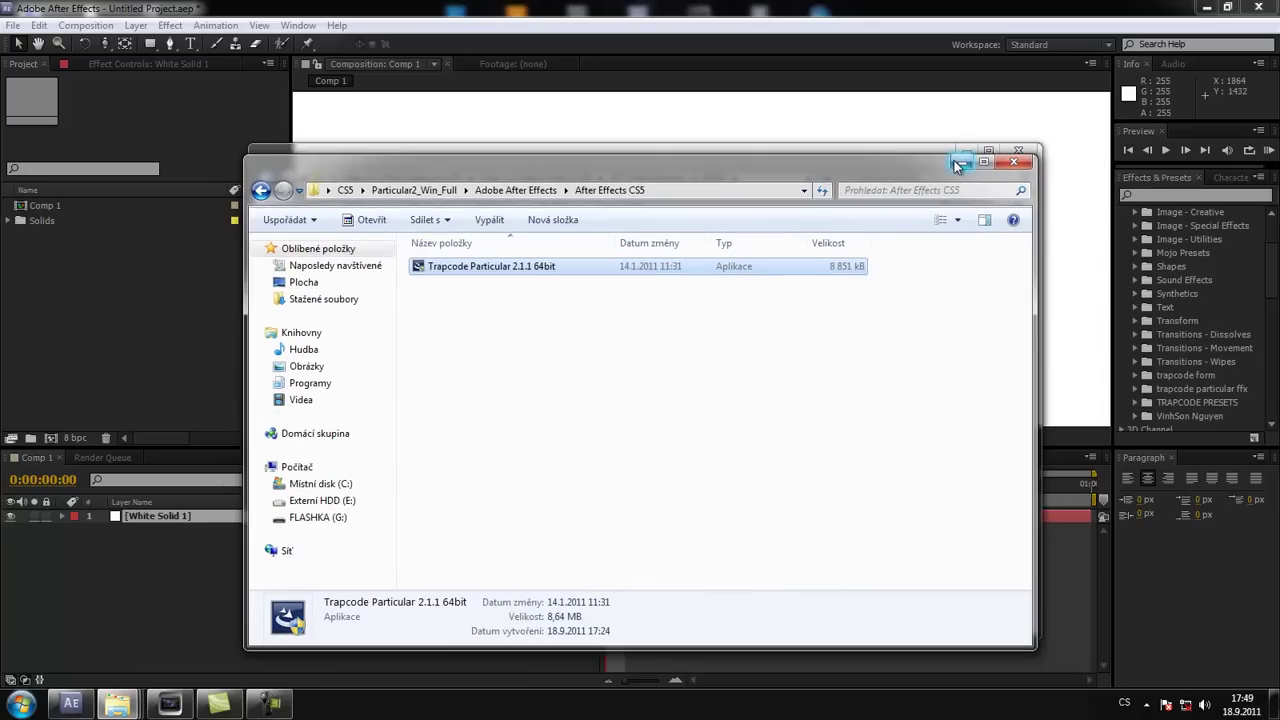
click(960, 162)
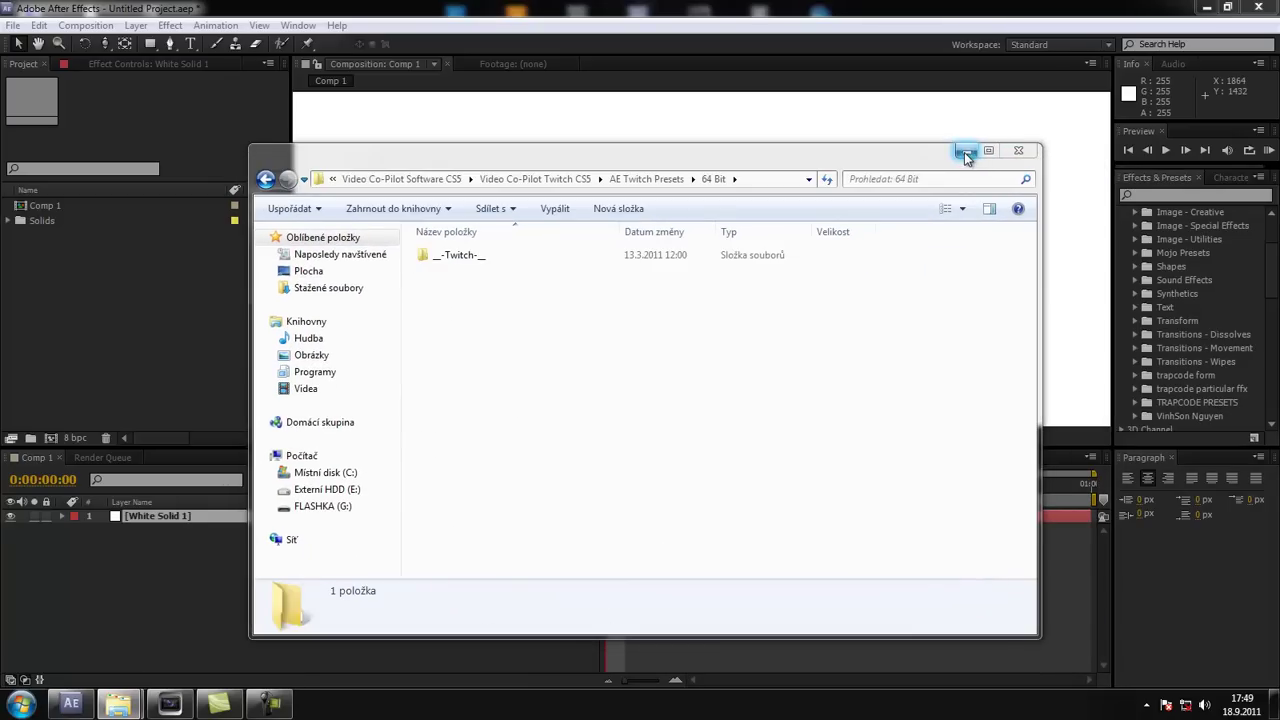
click(964, 152)
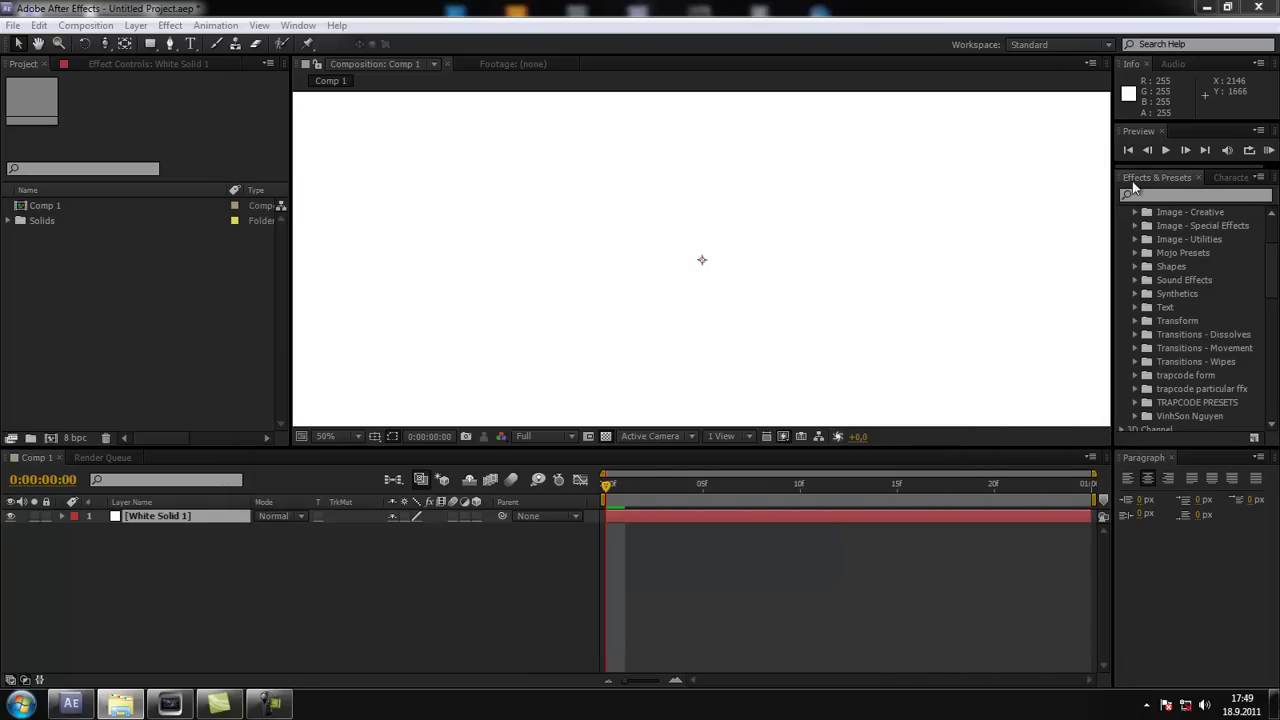
Refresh the Effects & Presets list from its panel menu so the new Trapcode and Twitch presets appear
right_click(1168, 180)
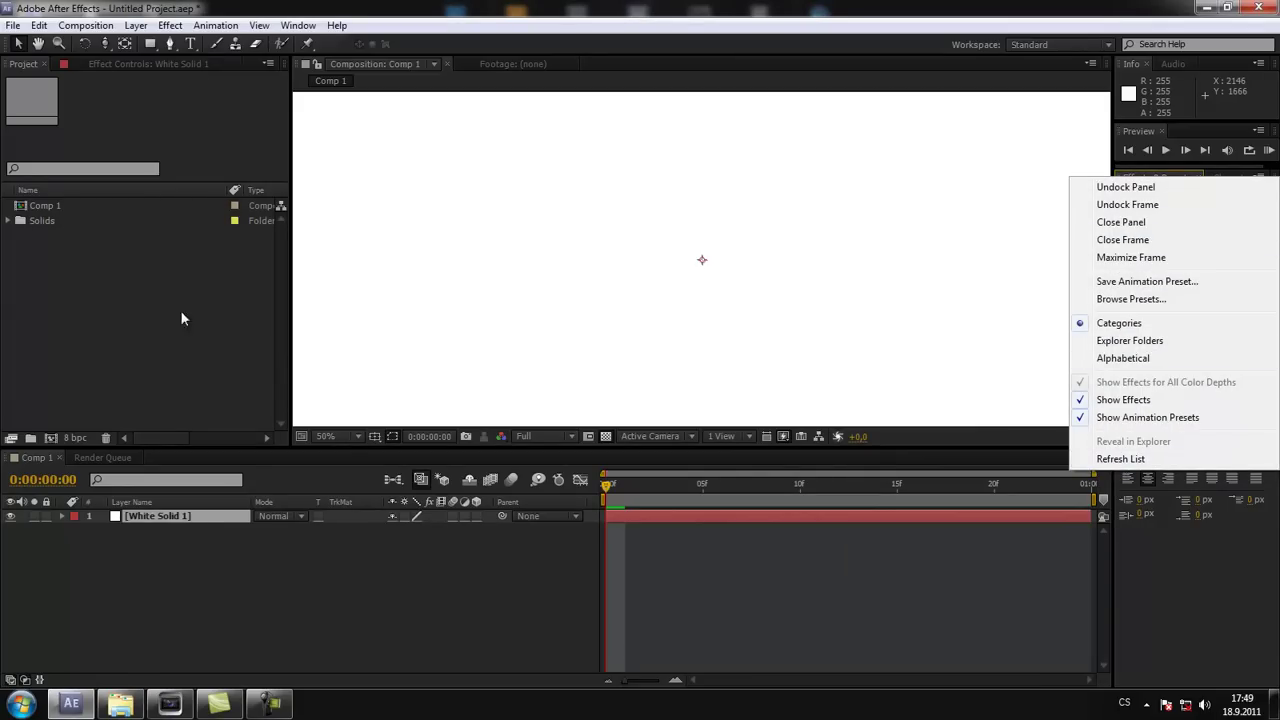
click(240, 300)
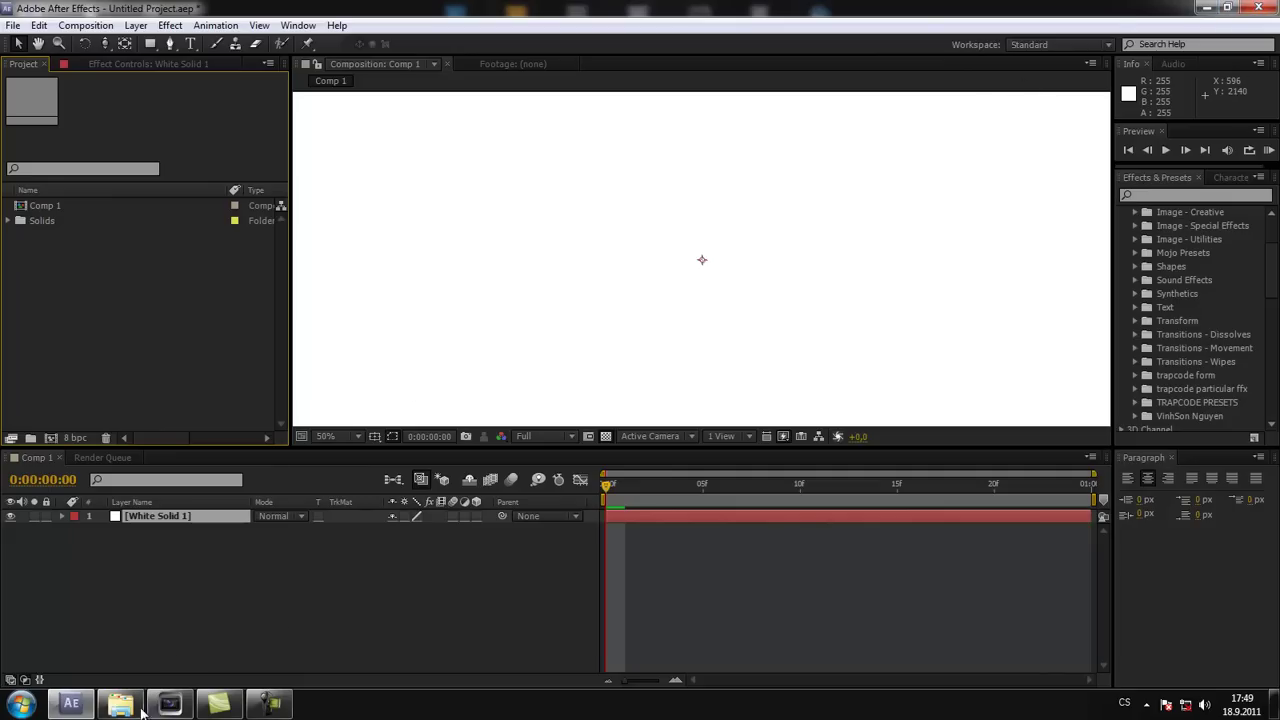
click(120, 703)
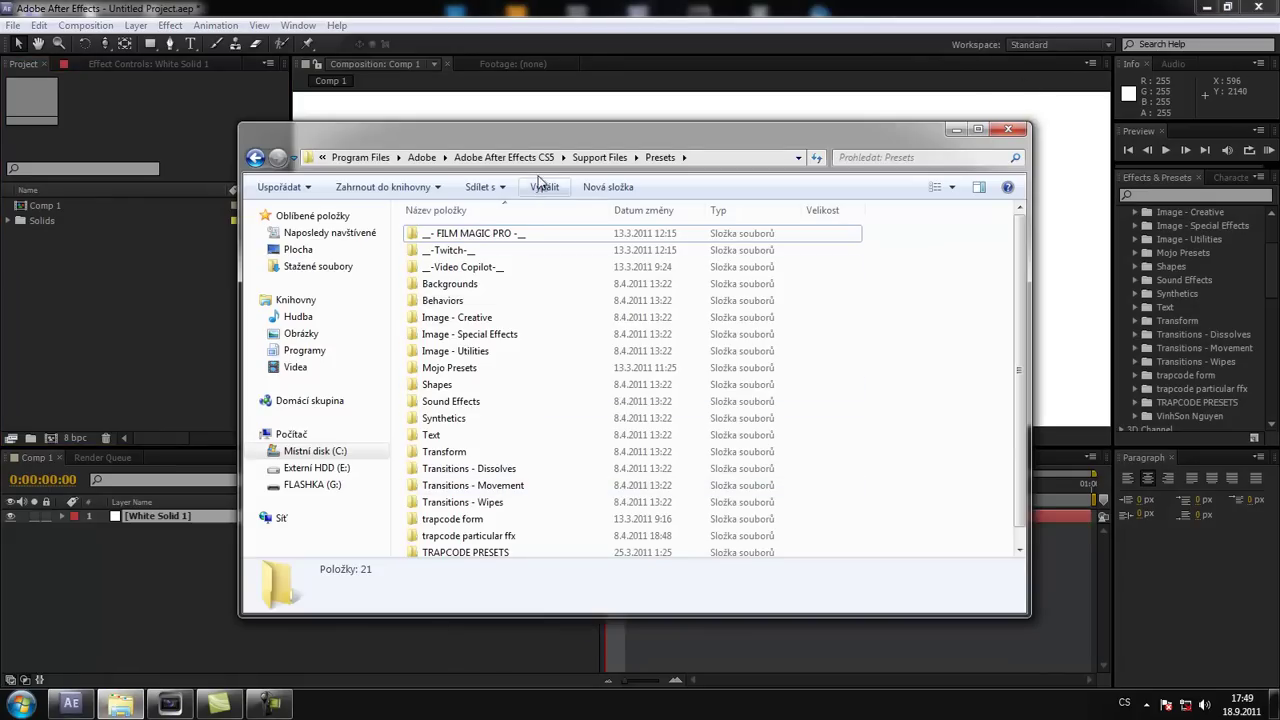
click(503, 157)
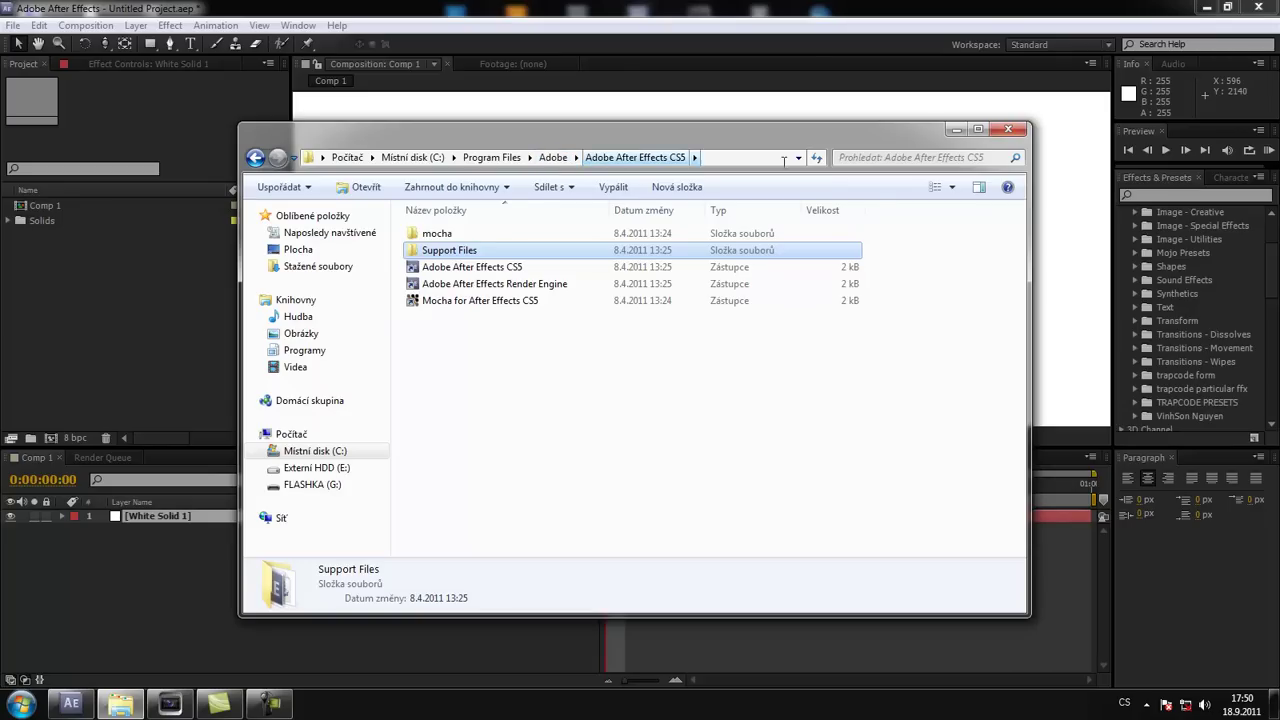
click(956, 130)
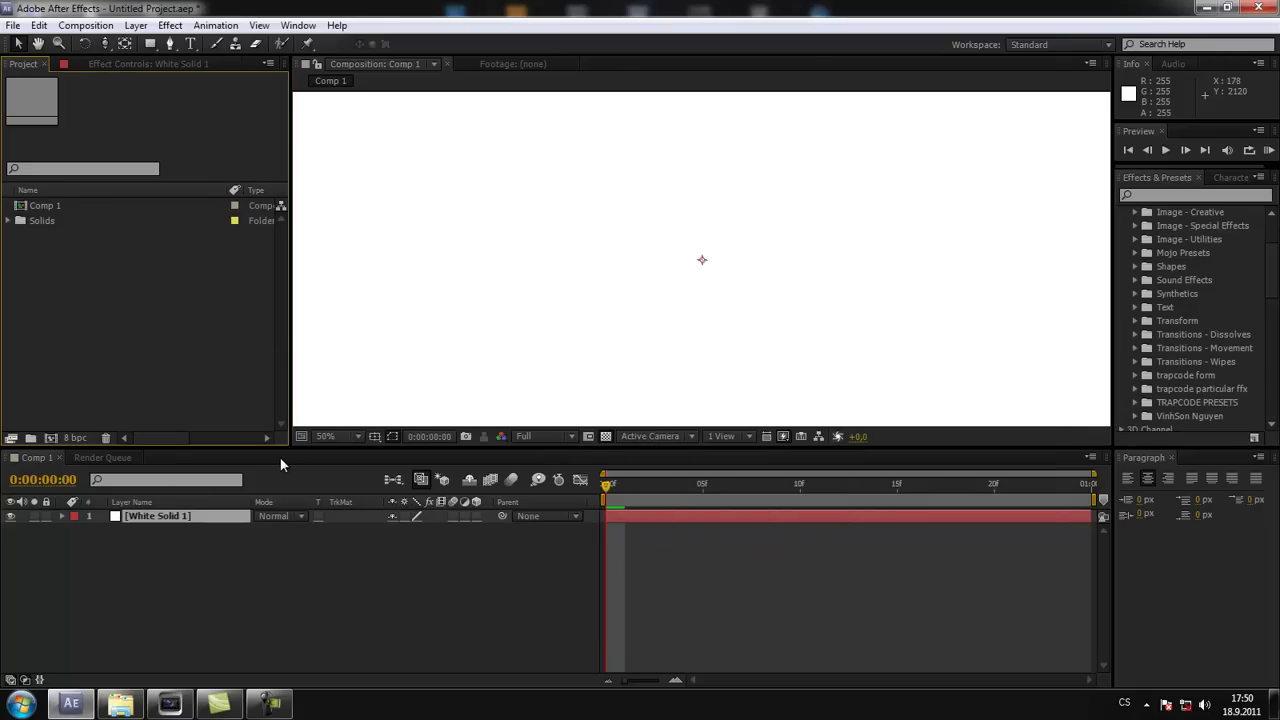